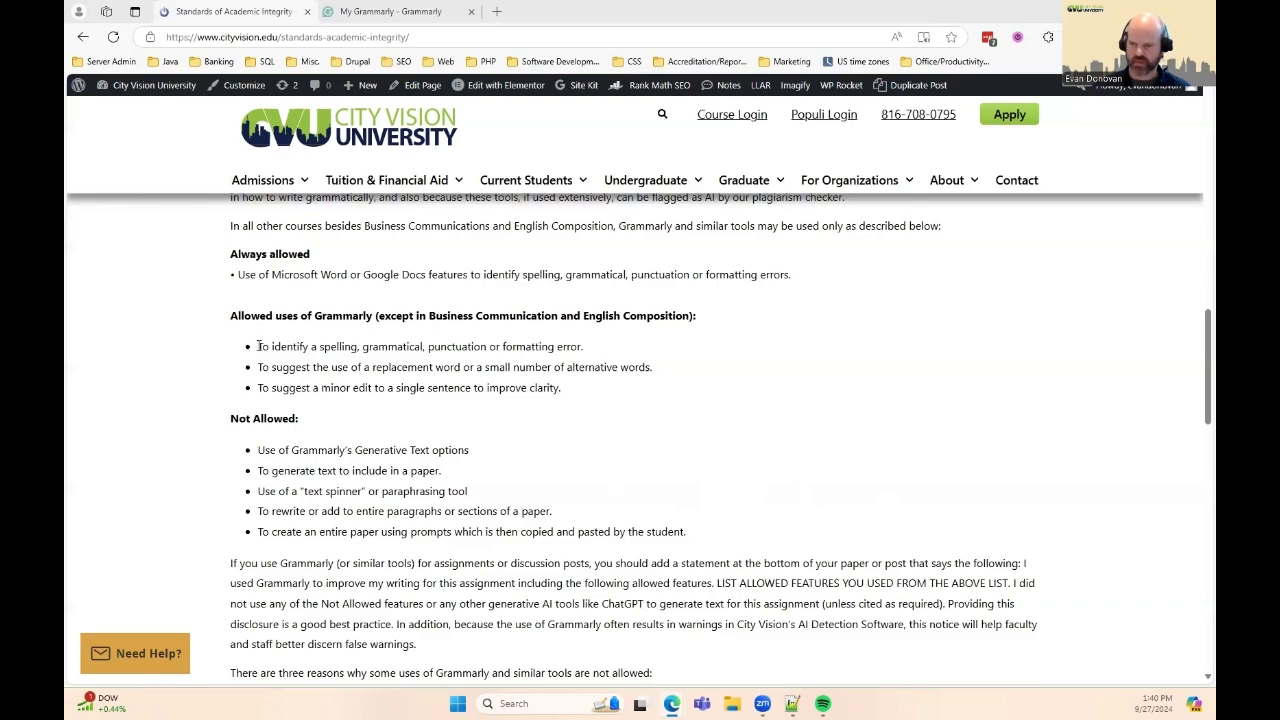
# Highlight the allowed uses of Grammarly in the academic integrity policy, and clear the highlight.
pyautogui.moveTo(600, 396); pyautogui.dragTo(250, 347)
pyautogui.click(199, 382)
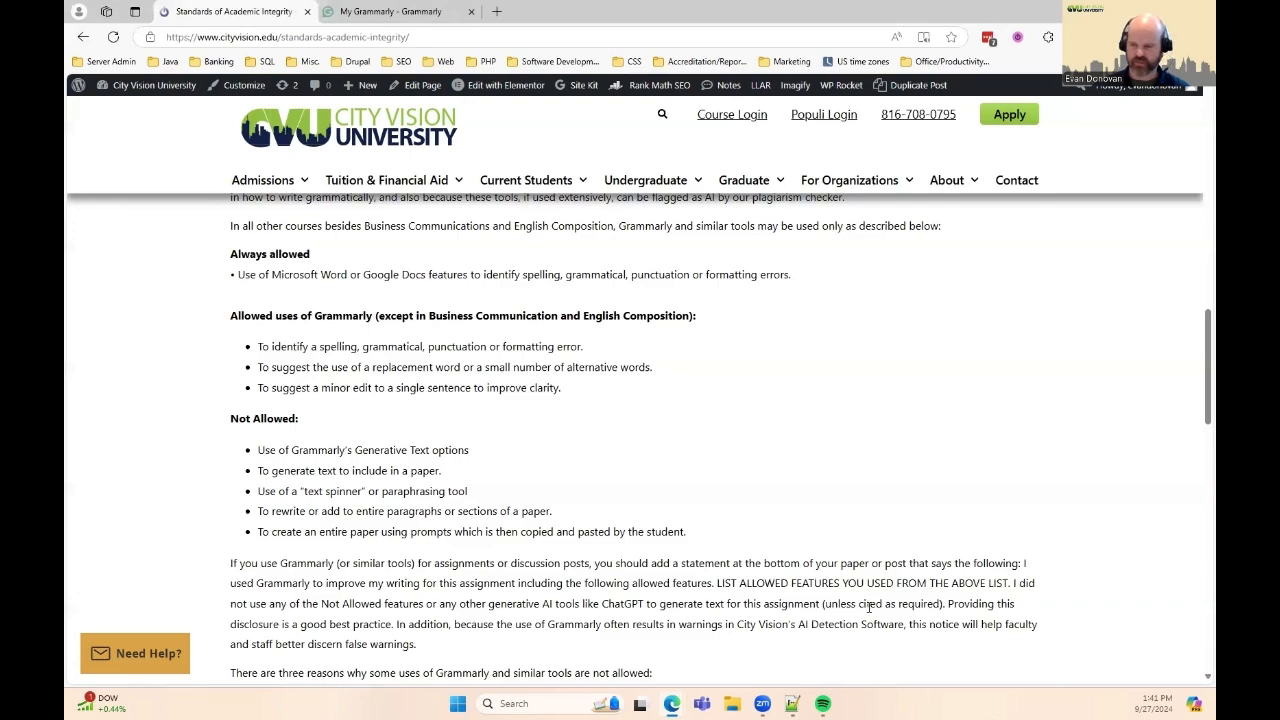
# Open the sample-paper-for-grammarly document in Grammarly, and turn off showing Set Goals for new documents while keeping the default goals.
pyautogui.click(363, 15)
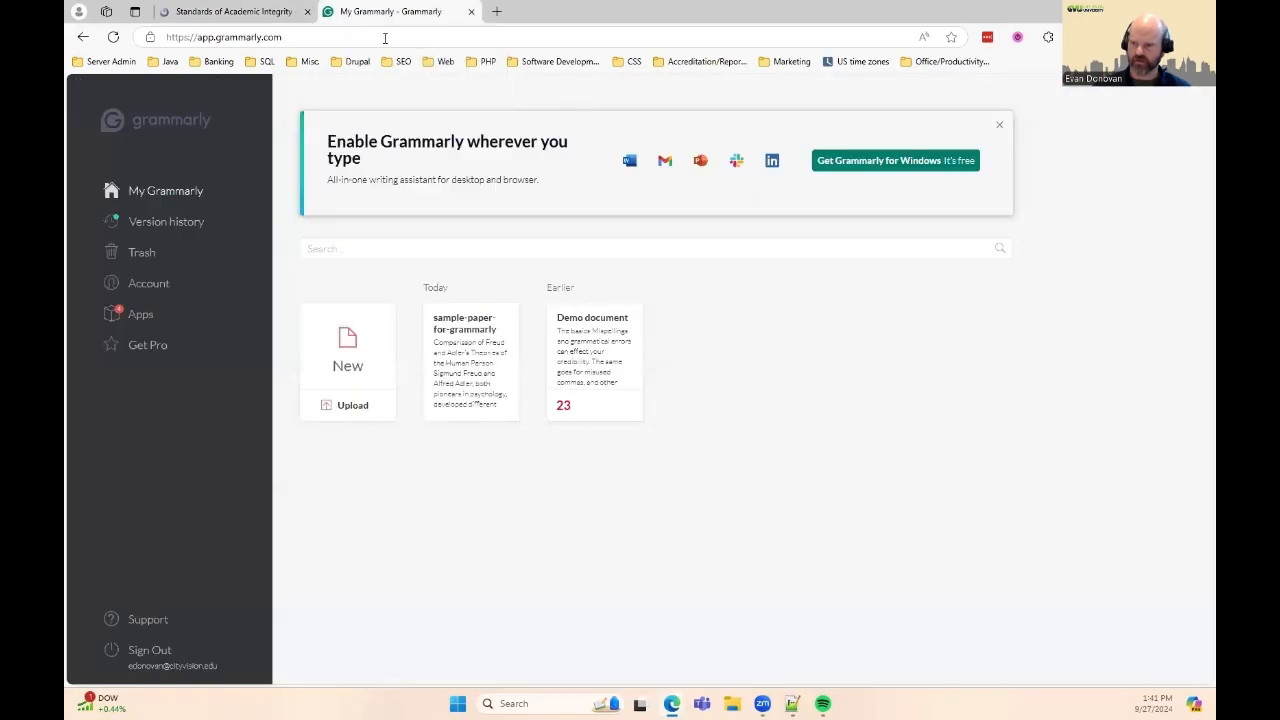
pyautogui.click(462, 370)
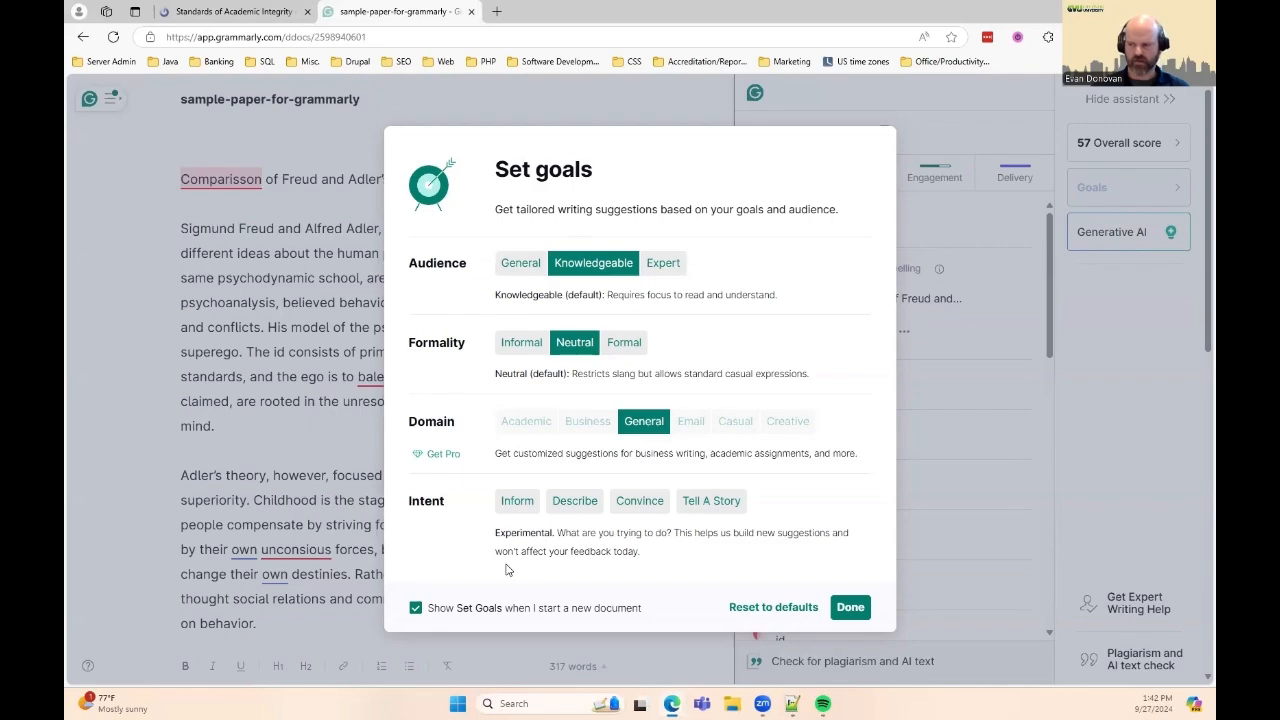
pyautogui.click(416, 610)
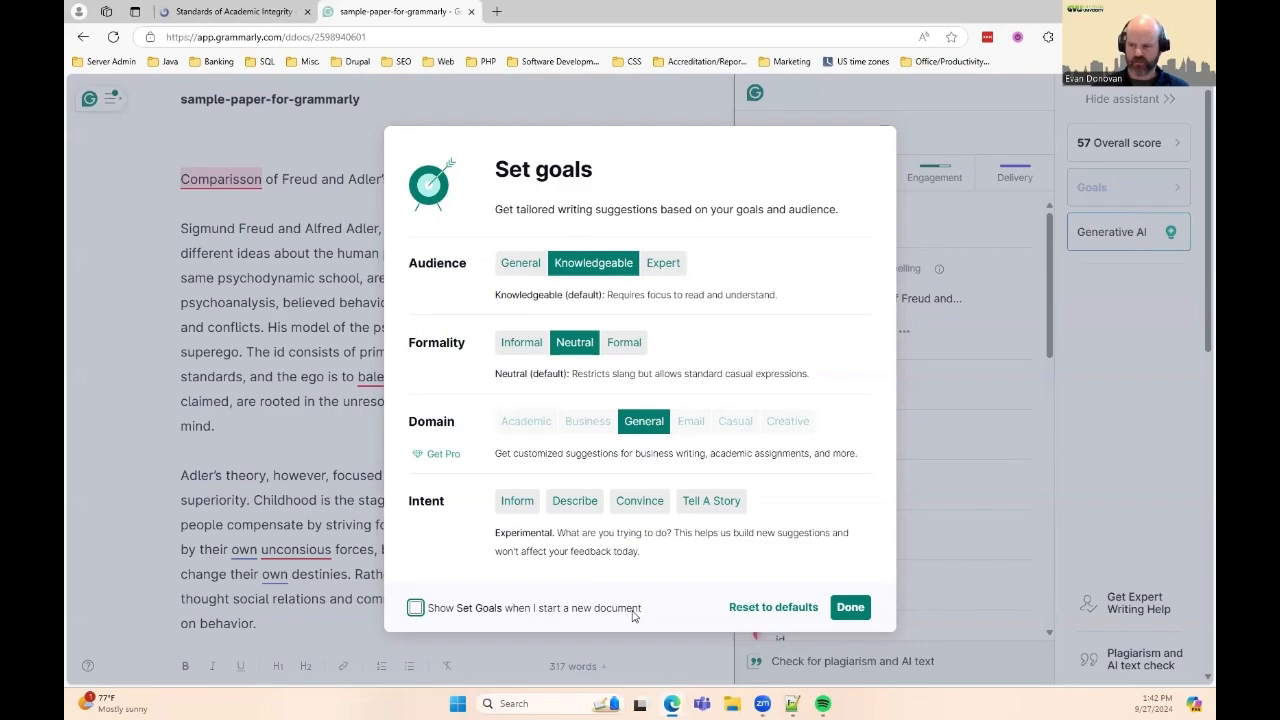
pyautogui.click(850, 610)
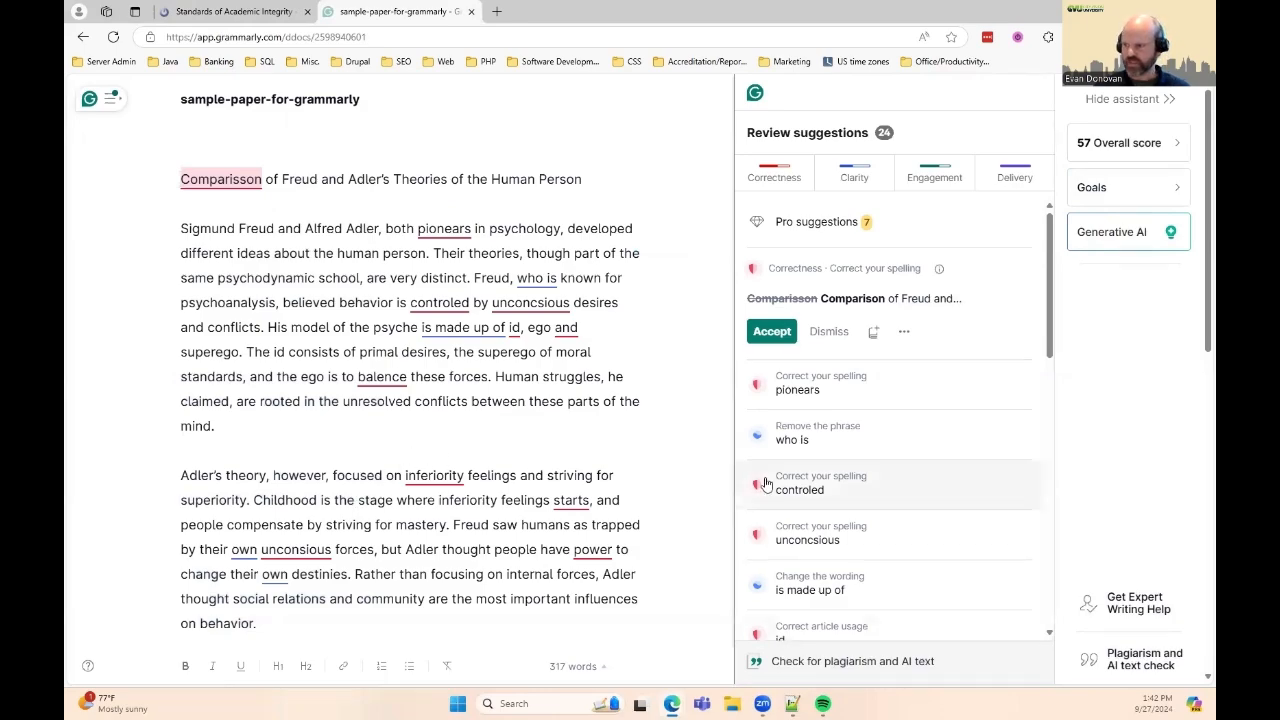
# View the plagiarism and AI text check, and log back in to the expired session from the generative AI assistant.
pyautogui.click(1152, 662)
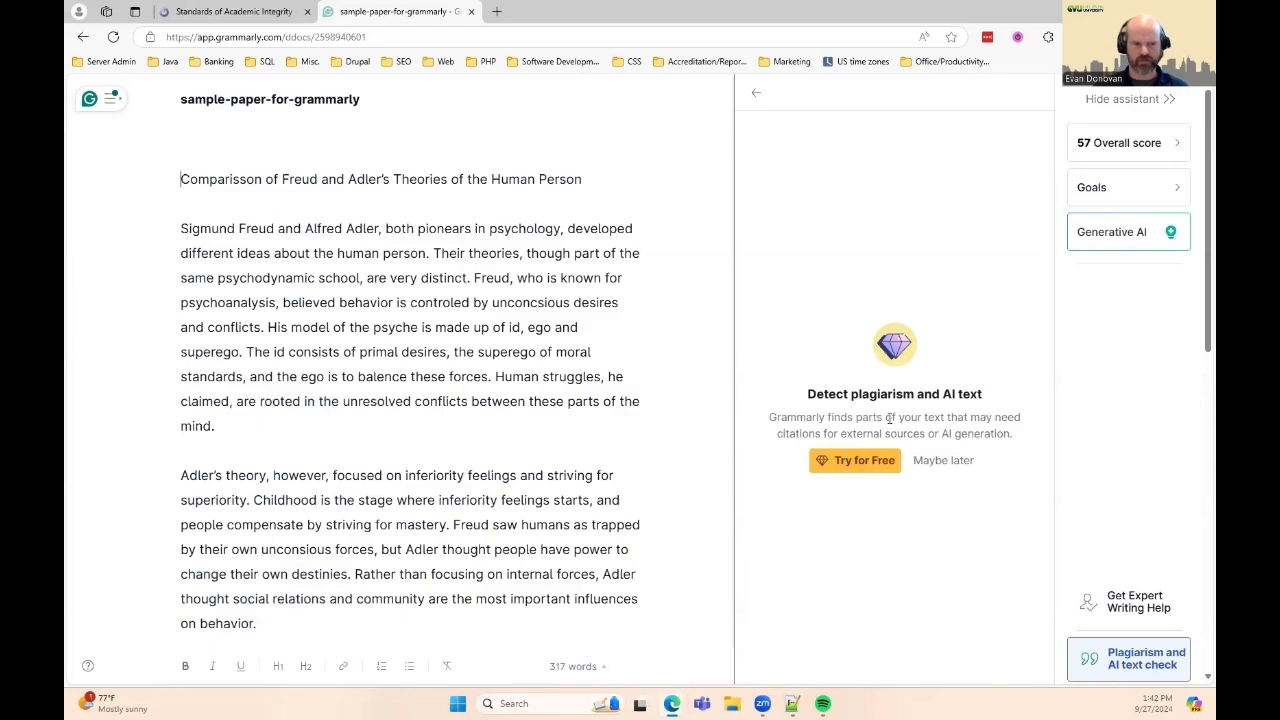
pyautogui.click(1120, 243)
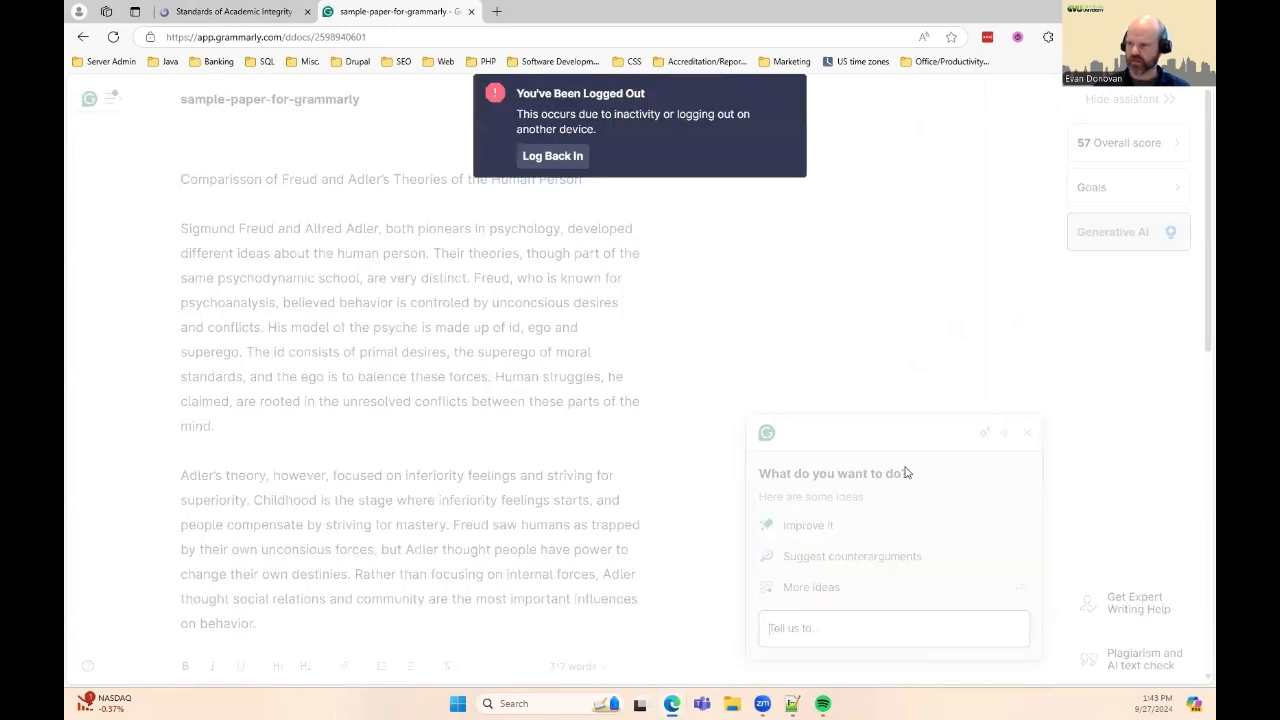
pyautogui.click(563, 156)
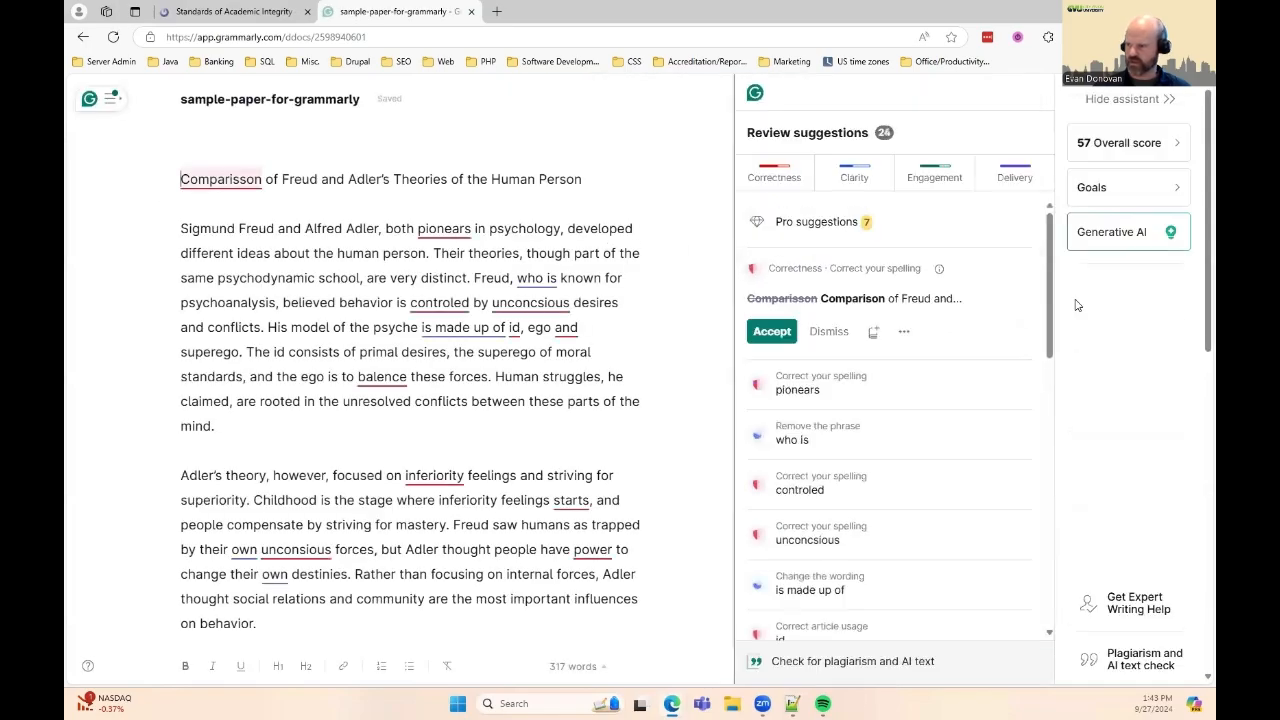
# Generate an academic-sounding rewrite and a shortened version of the first body paragraph with generative AI, and close the assistant without inserting them.
pyautogui.click(1147, 230)
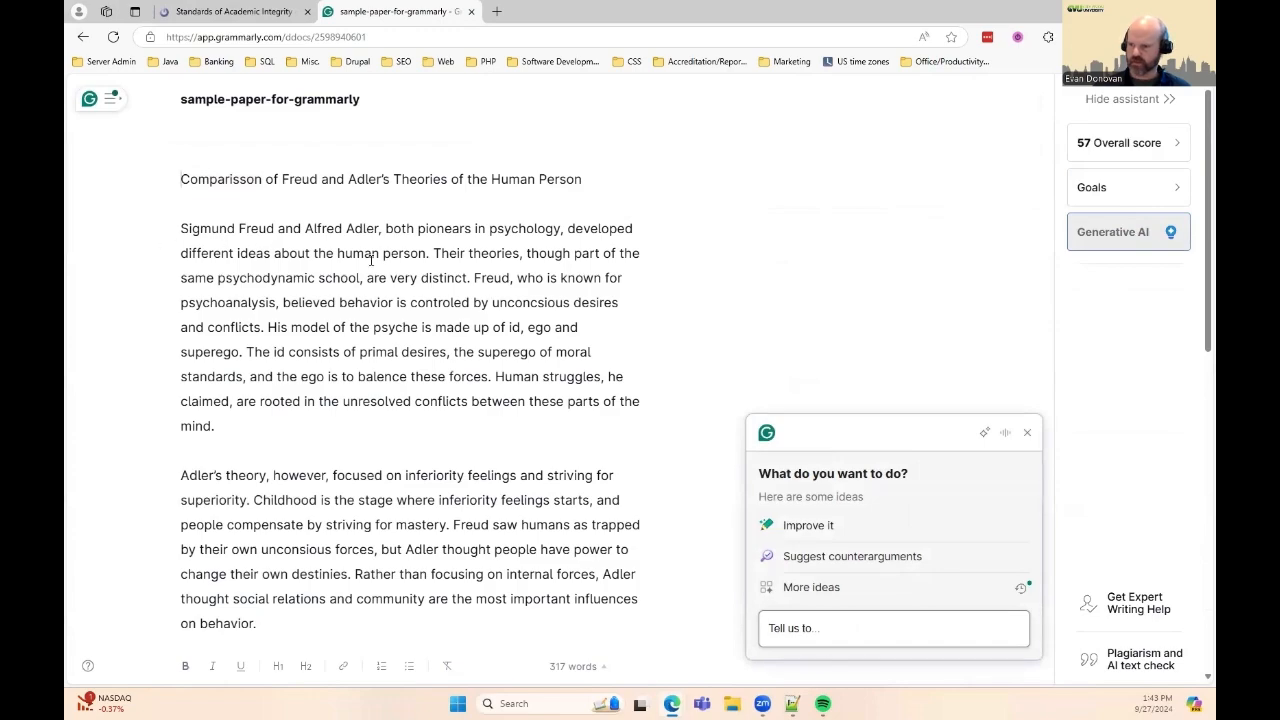
pyautogui.hotkey('ctrl', 'a')
pyautogui.click(638, 460)
pyautogui.moveTo(532, 420); pyautogui.dragTo(160, 240)
pyautogui.click(965, 528)
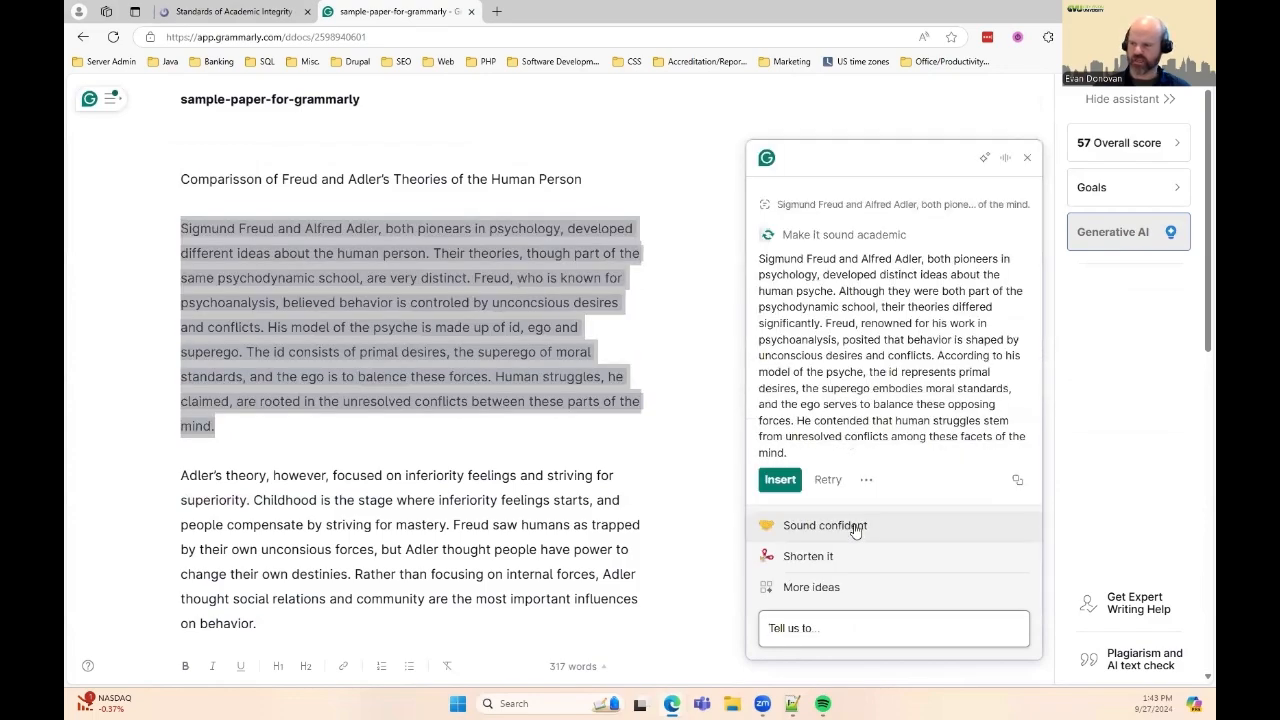
pyautogui.click(829, 558)
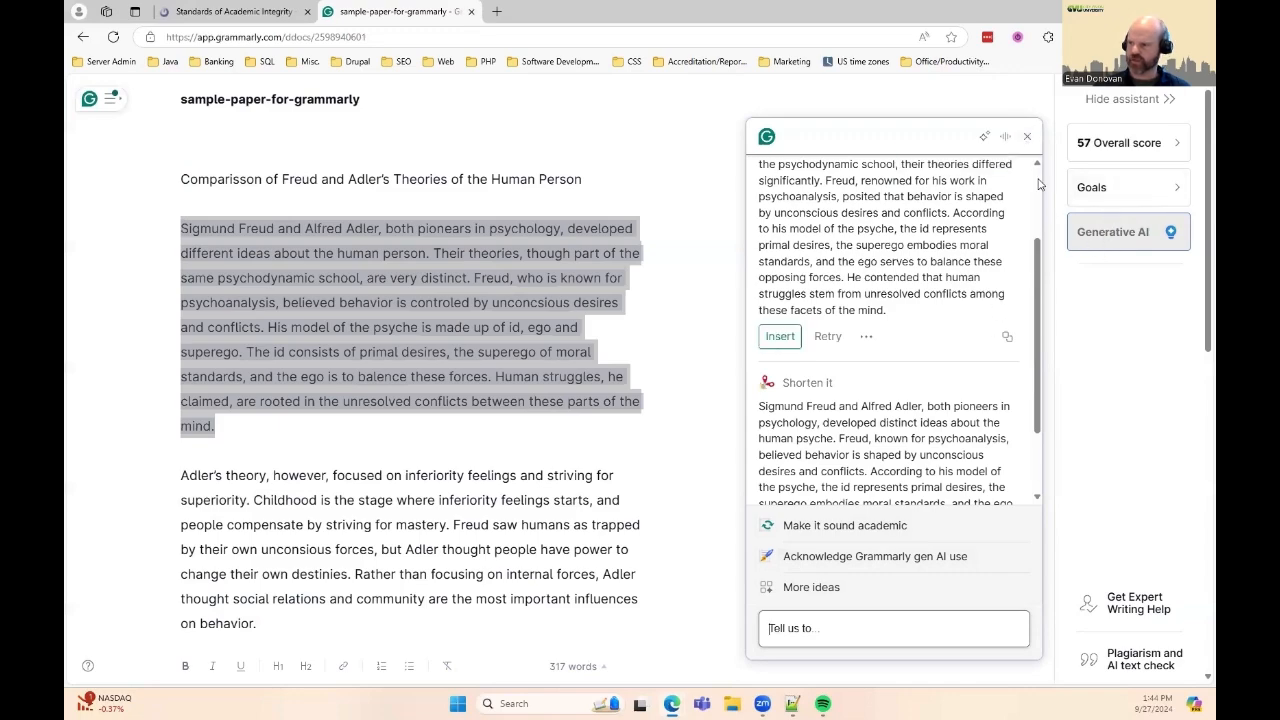
pyautogui.click(1027, 136)
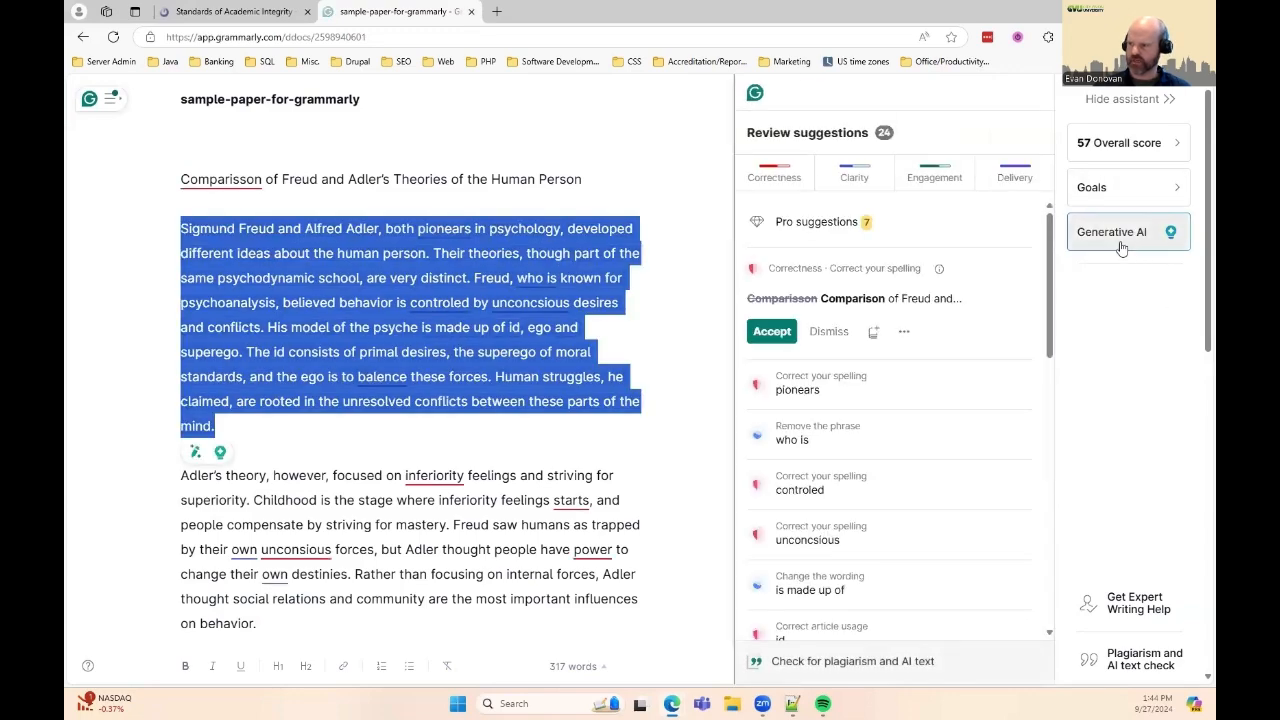
# Browse the full list of generative AI ideas for the first body paragraph, including the school, write and rewrite options.
pyautogui.click(1121, 245)
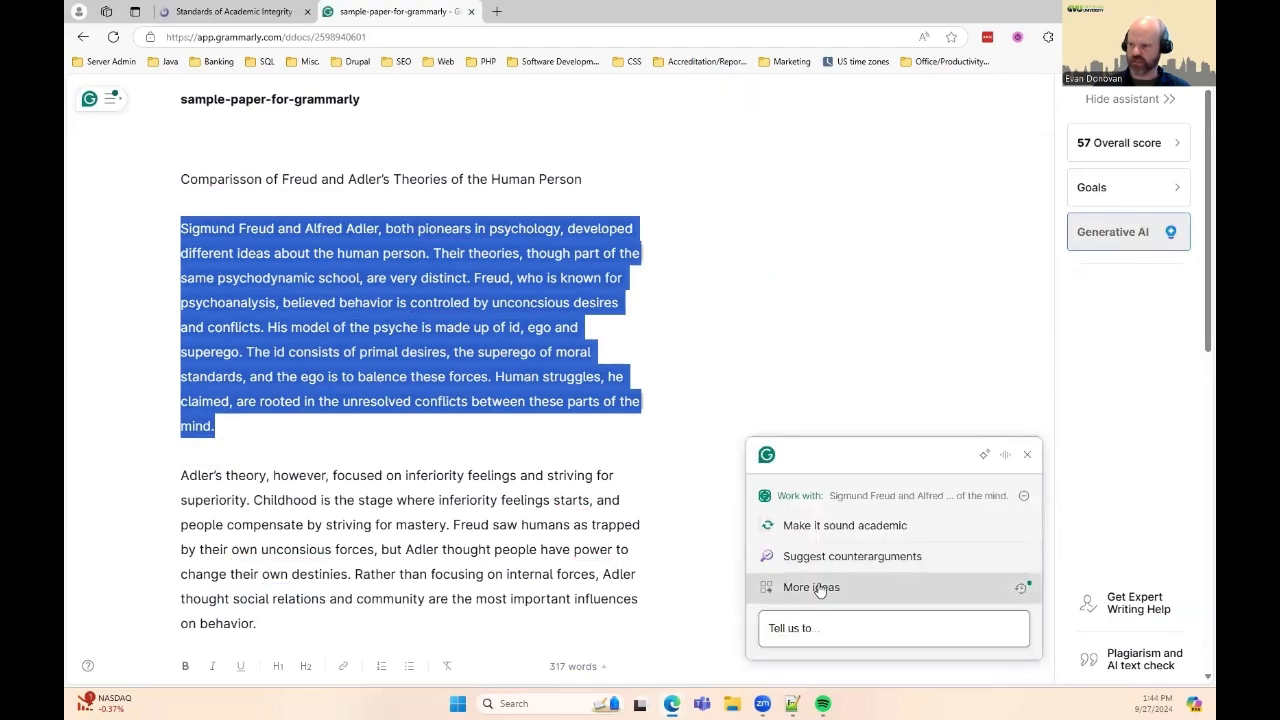
pyautogui.click(811, 586)
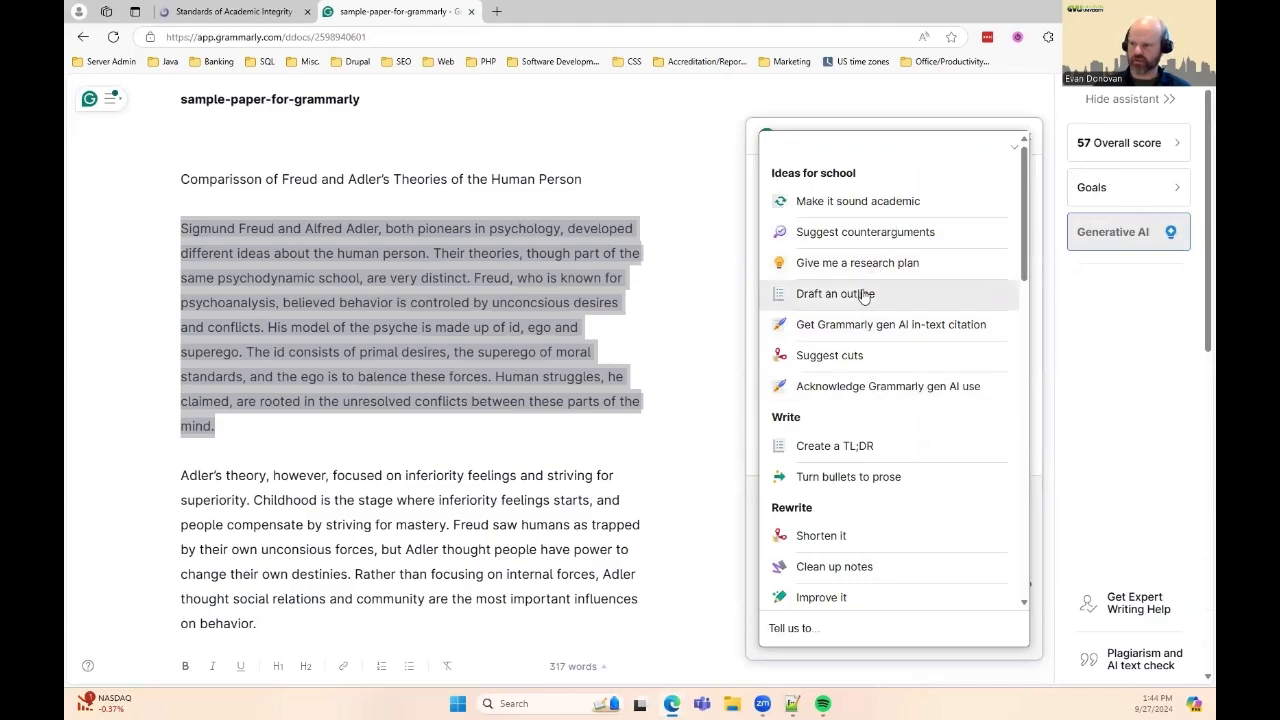
pyautogui.scroll(-1, 905, 457)
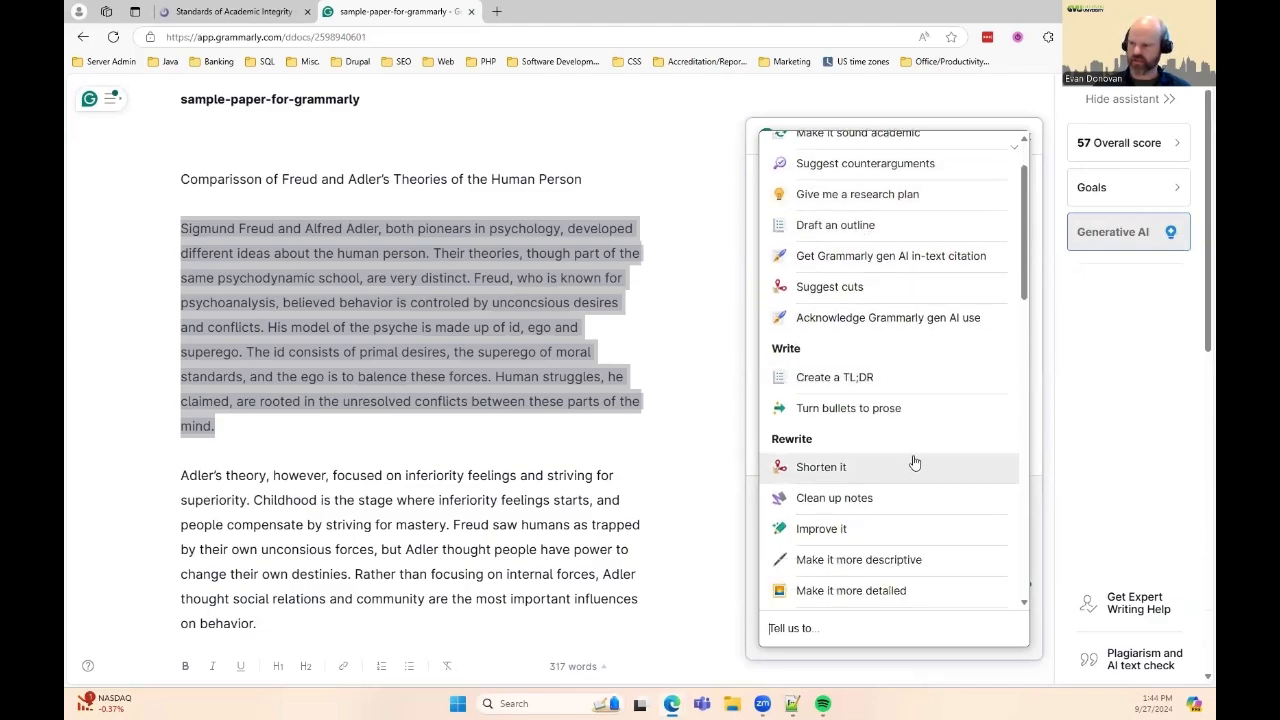
pyautogui.scroll(-3, 908, 463)
pyautogui.scroll(-3, 932, 528)
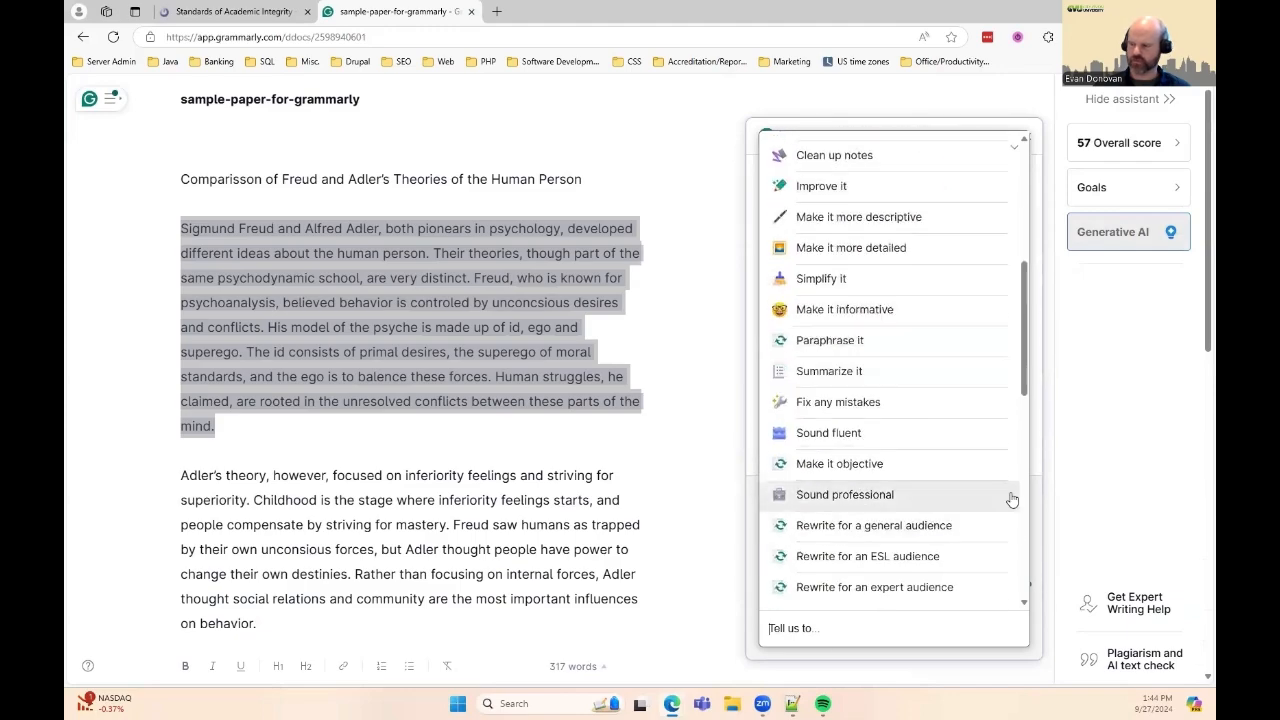
pyautogui.click(1125, 403)
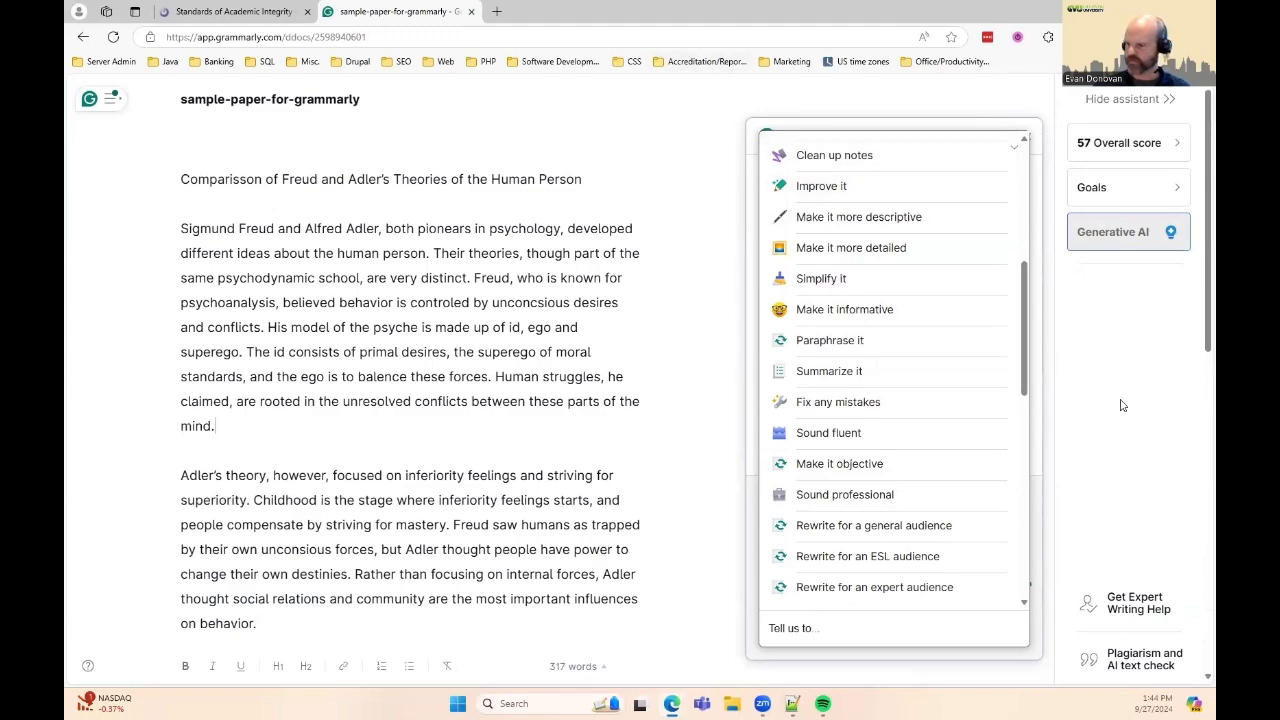
# View the document's performance report, and return from generative AI to the writing suggestions.
pyautogui.click(1148, 157)
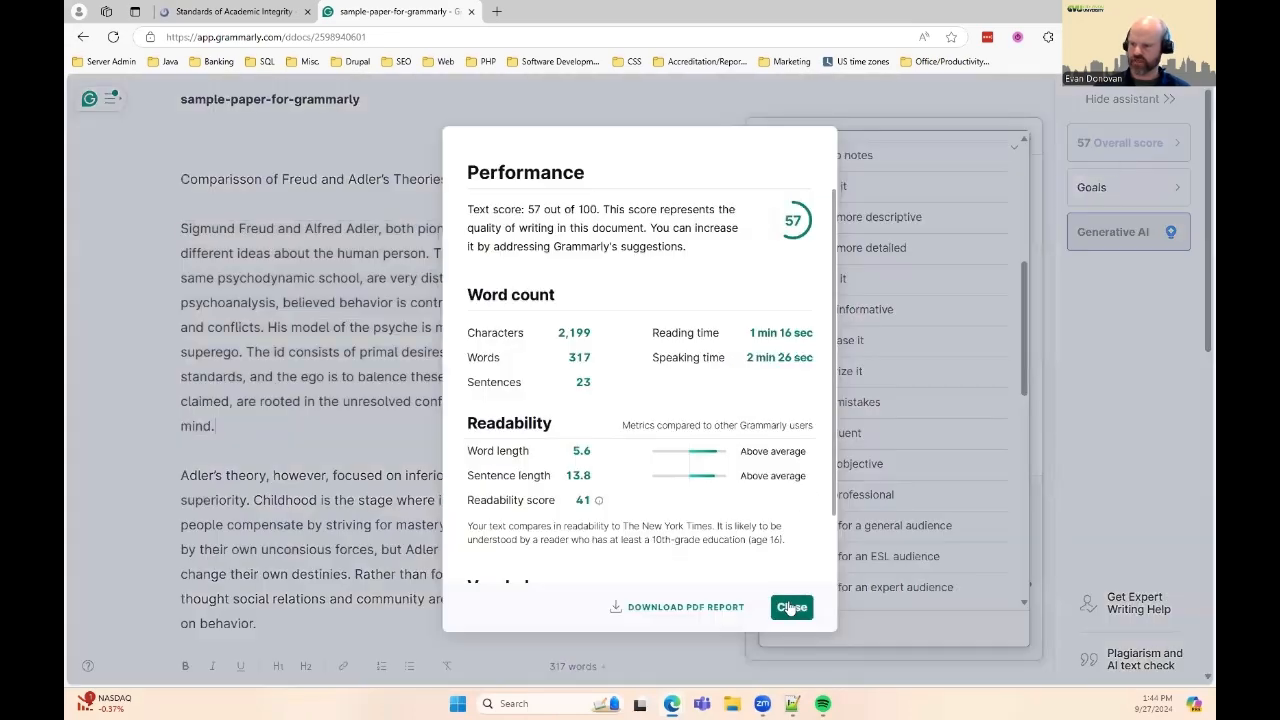
pyautogui.click(791, 606)
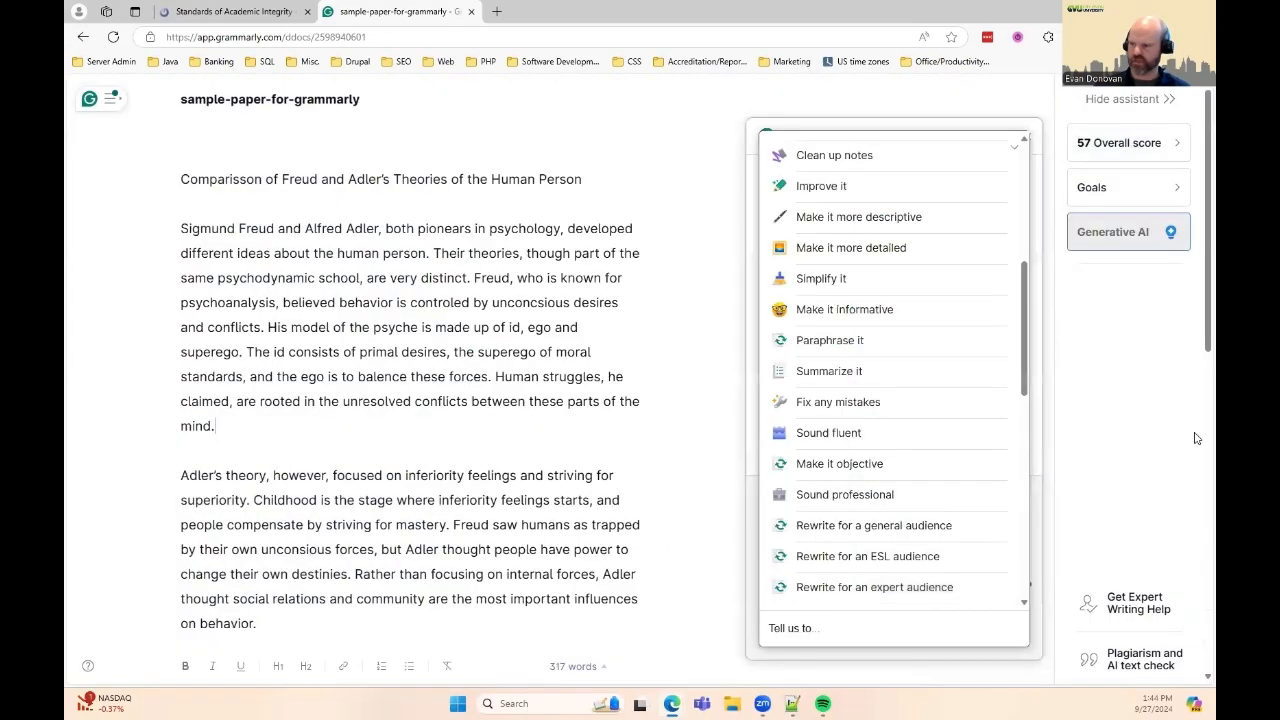
pyautogui.click(1124, 242)
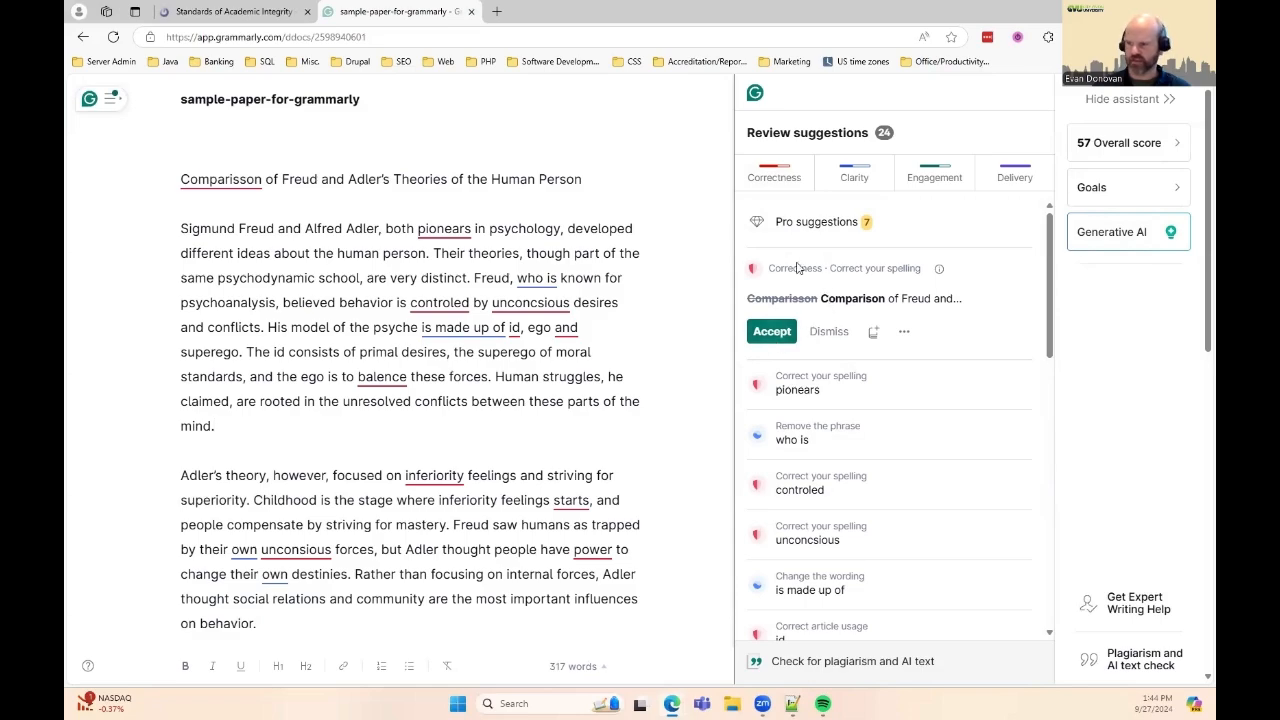
# Accept the spelling corrections "Comparison" in the title and "pioneers" in the opening sentence.
pyautogui.click(772, 332)
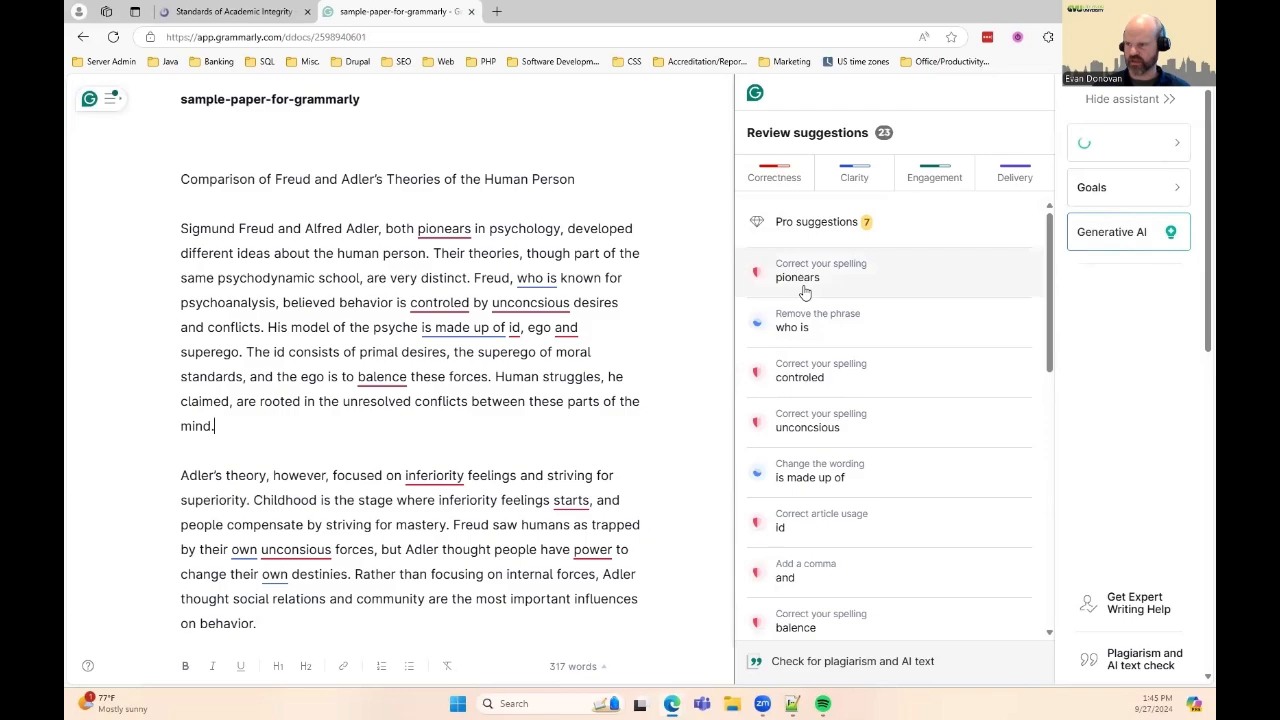
pyautogui.click(839, 277)
pyautogui.click(774, 334)
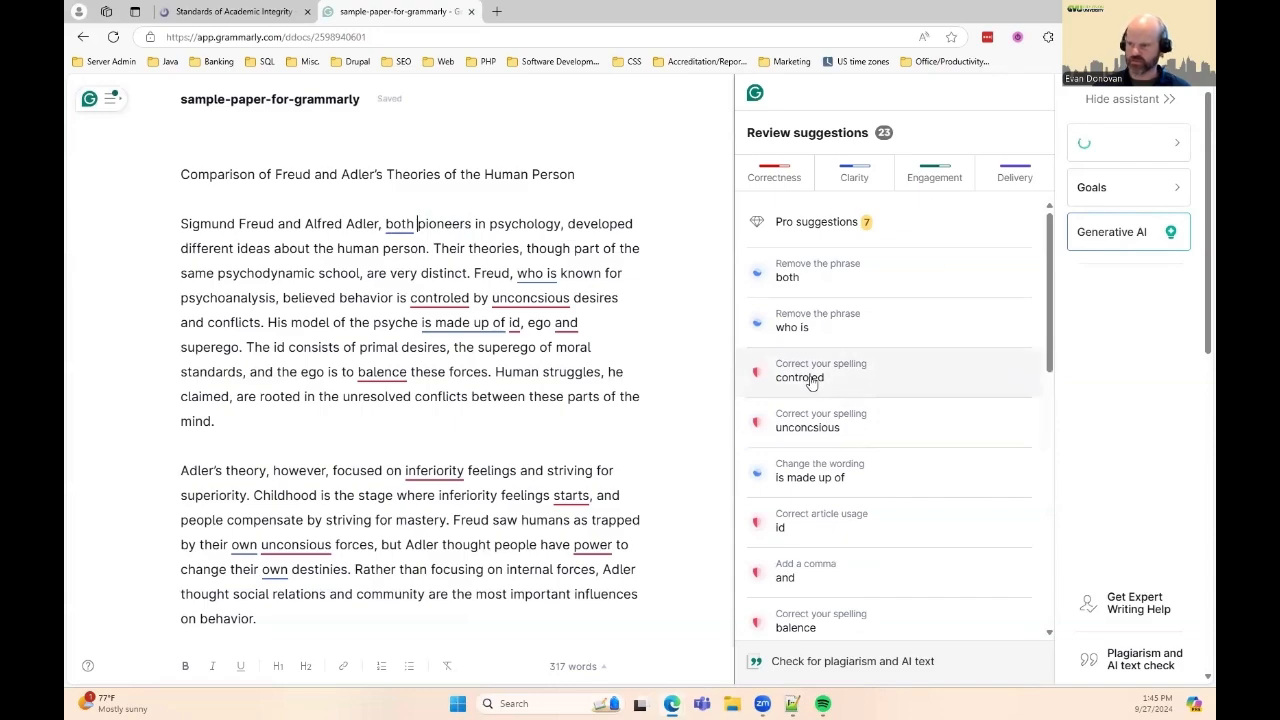
# Accept the clarity suggestion to remove "both" before "pioneers", keeping the comma after "Adler".
pyautogui.click(816, 277)
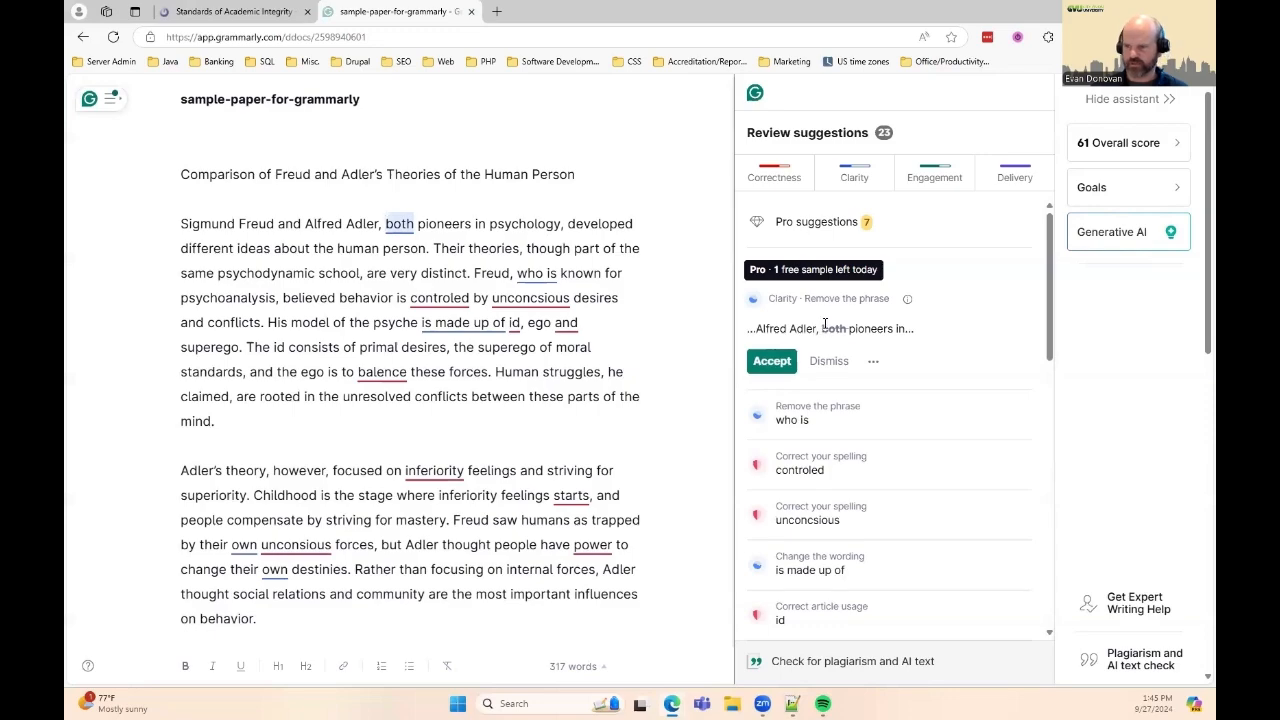
pyautogui.click(763, 364)
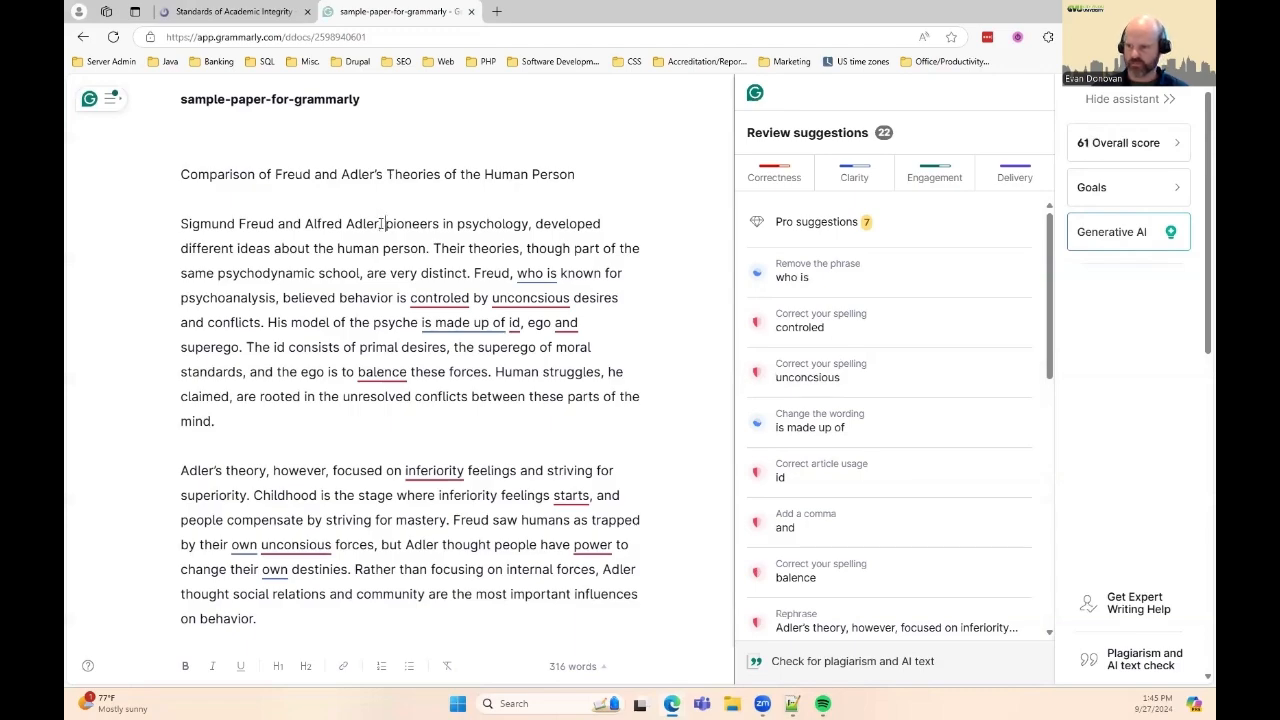
pyautogui.moveTo(379, 226); pyautogui.dragTo(396, 228)
pyautogui.write(',')
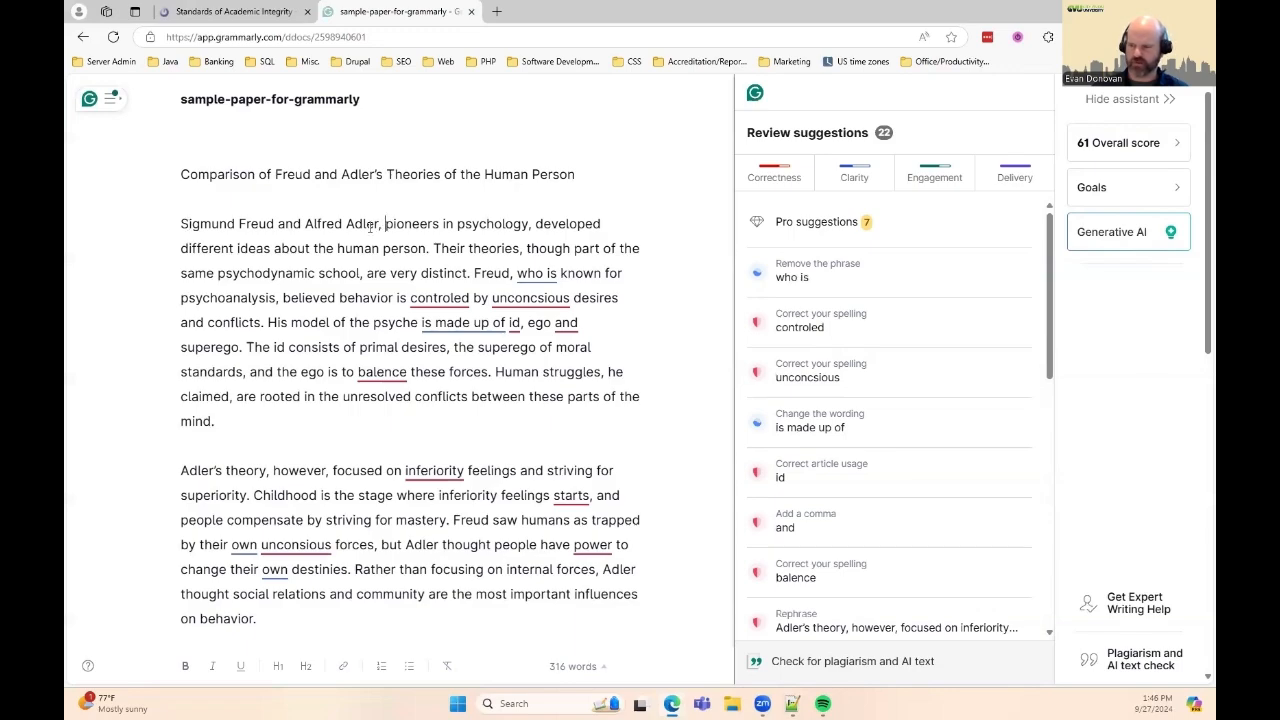
# Limit the suggestions to Correctness, and accept adding the article "the" before "id" in the first body paragraph.
pyautogui.click(832, 427)
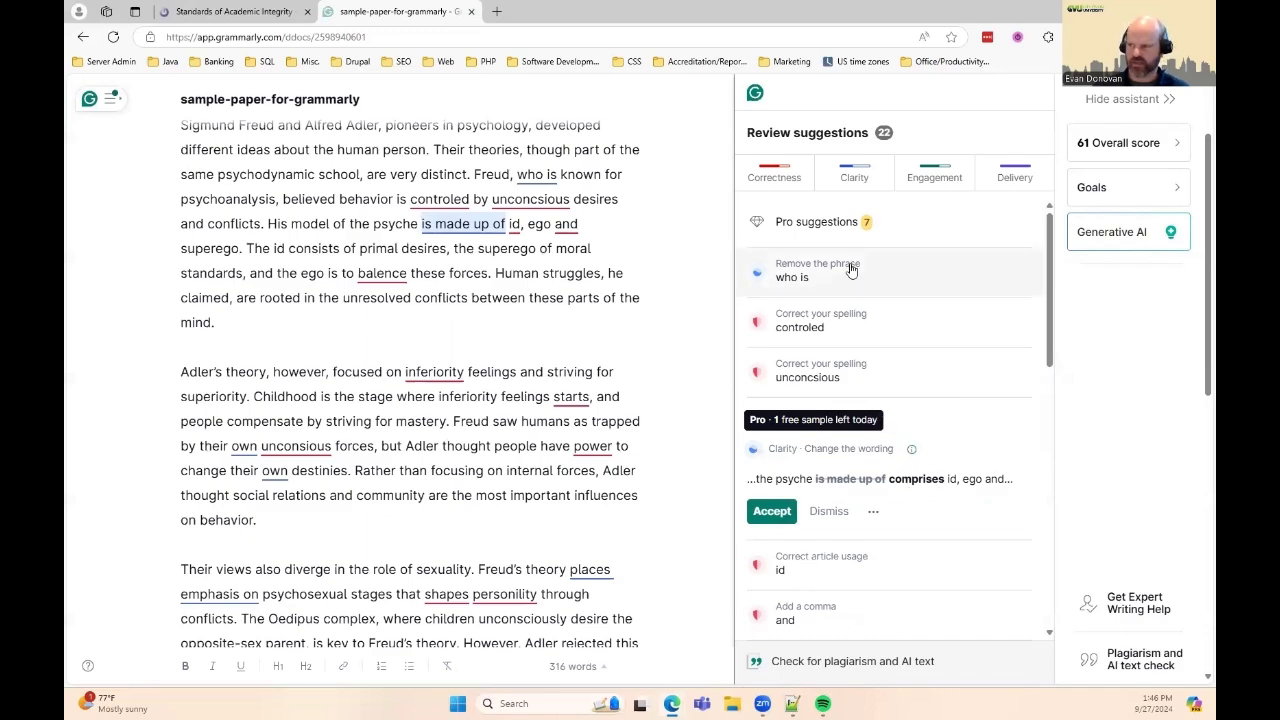
pyautogui.click(778, 177)
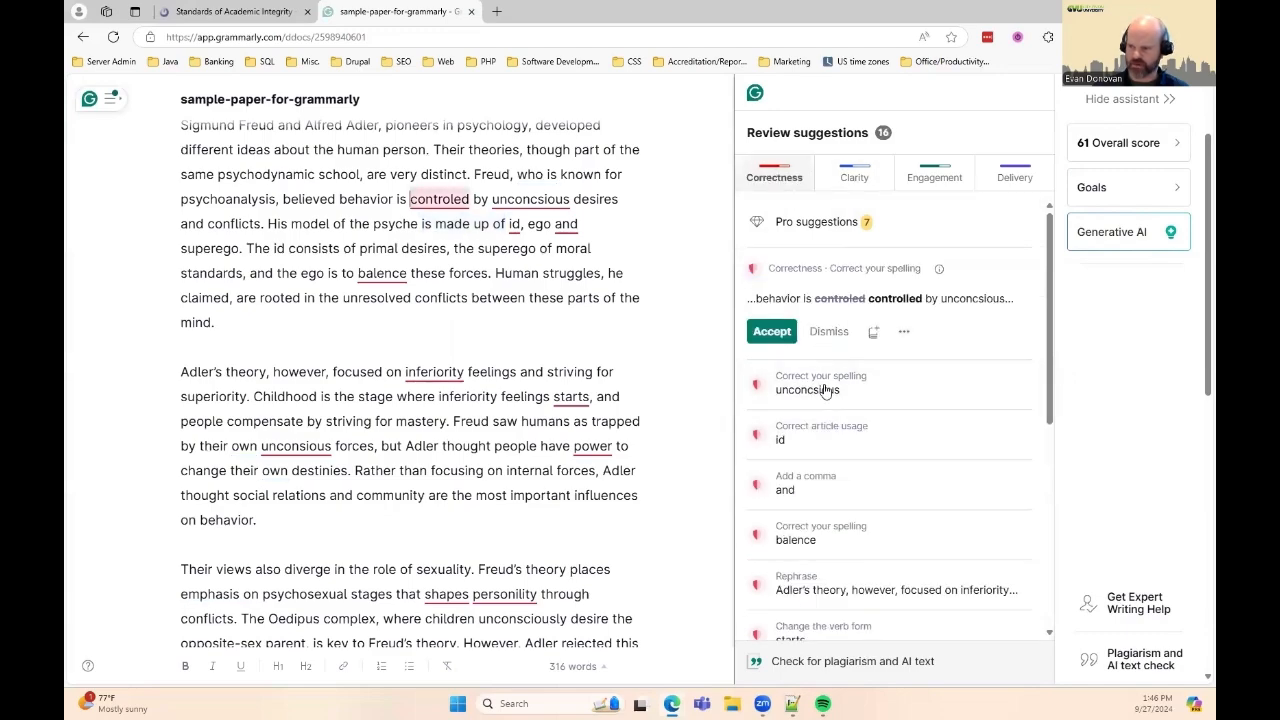
pyautogui.click(848, 445)
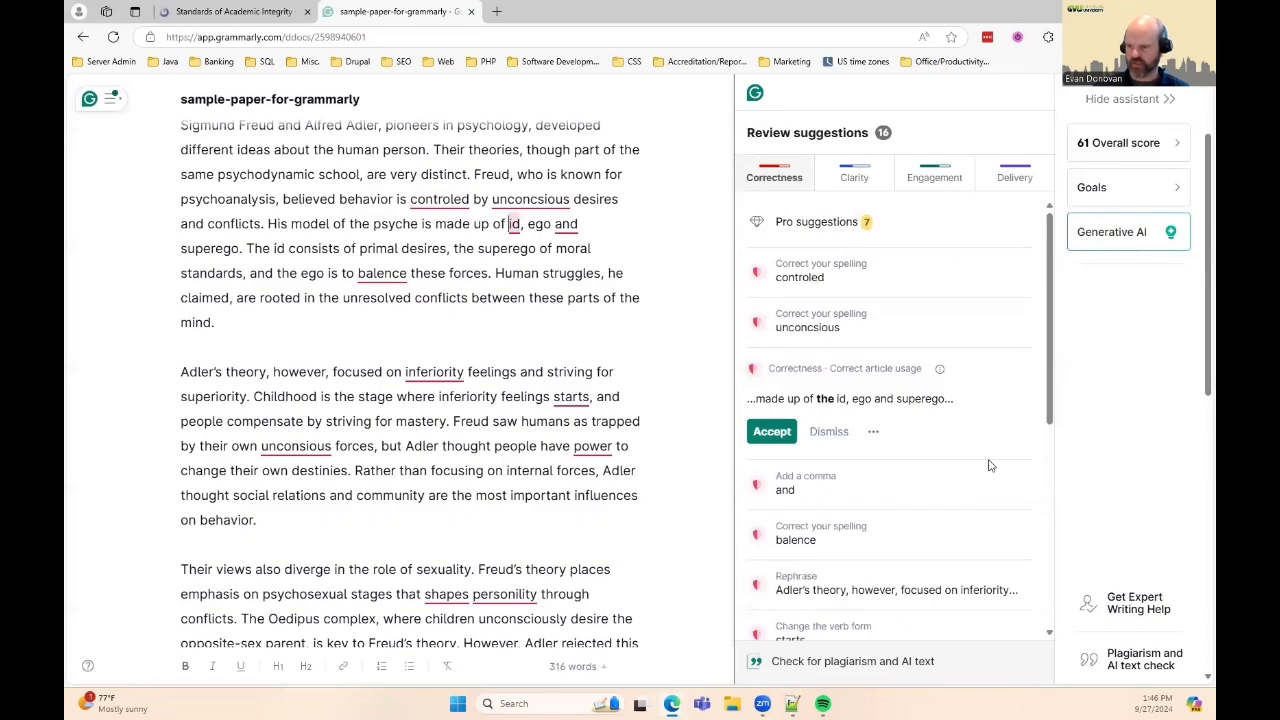
pyautogui.click(773, 432)
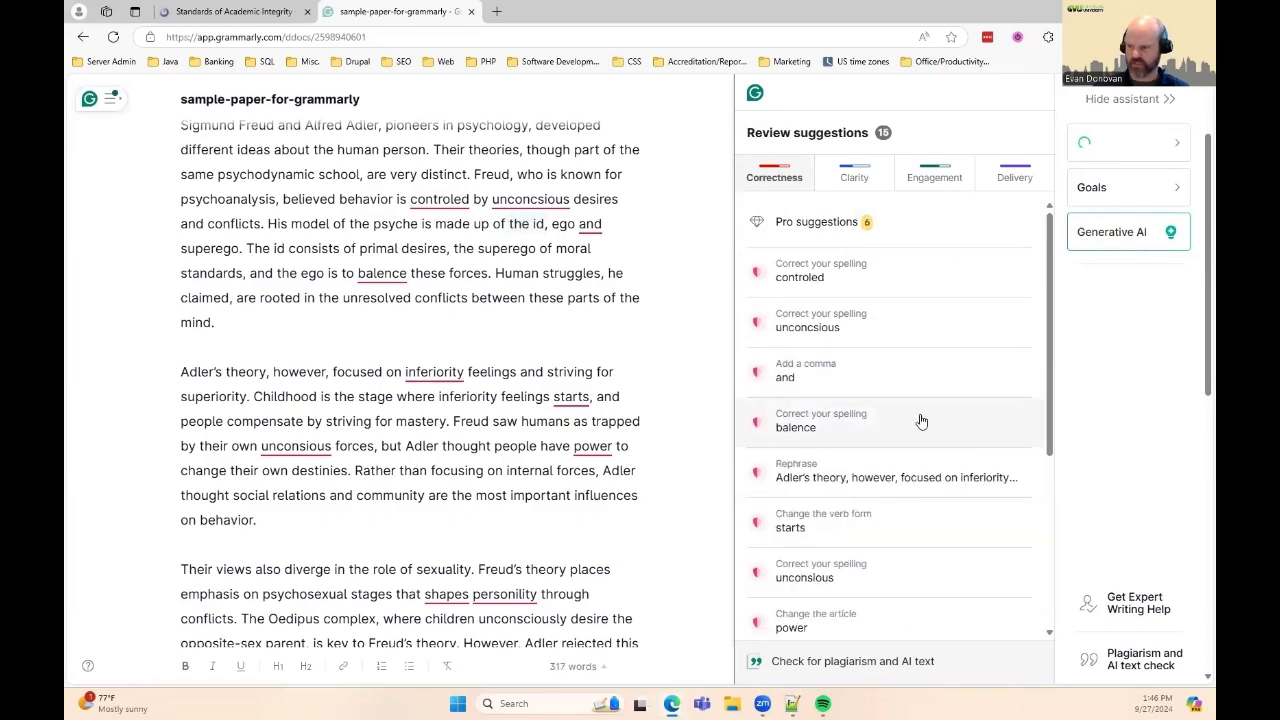
# Examine the suggestions to add a comma after "ego" and to rephrase the sentence opening "Adler's theory, however".
pyautogui.click(834, 390)
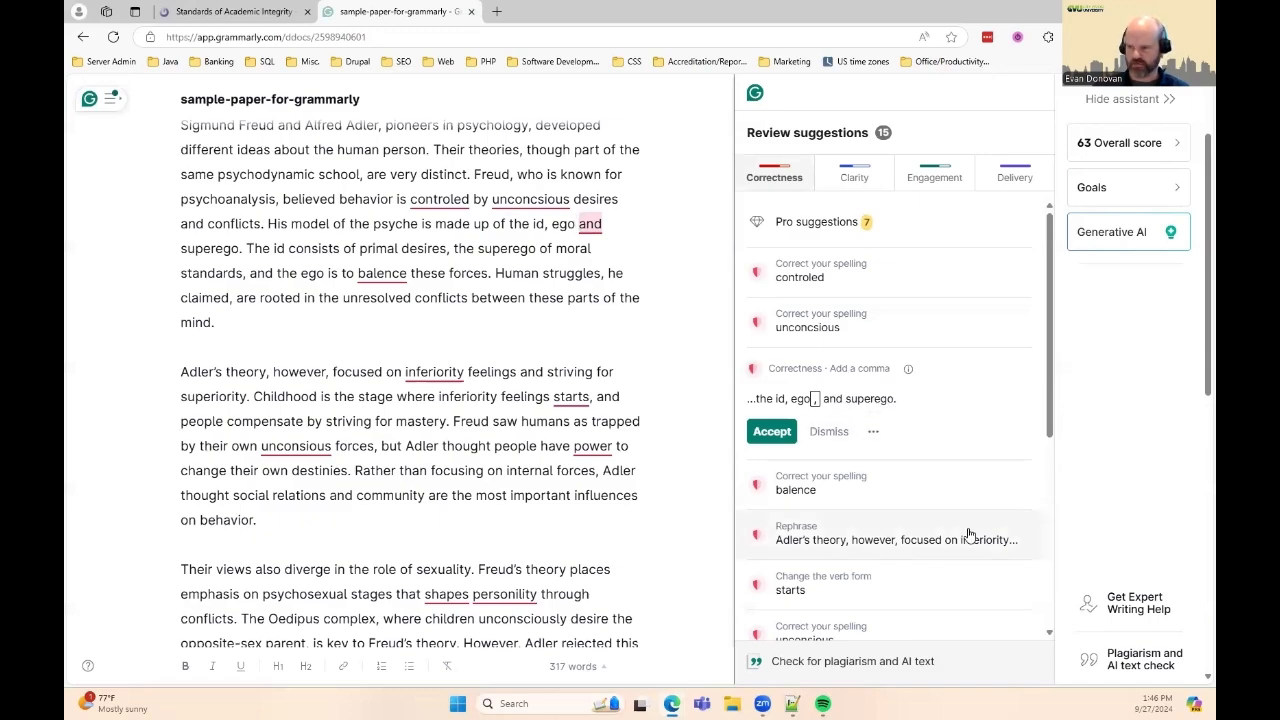
pyautogui.click(881, 545)
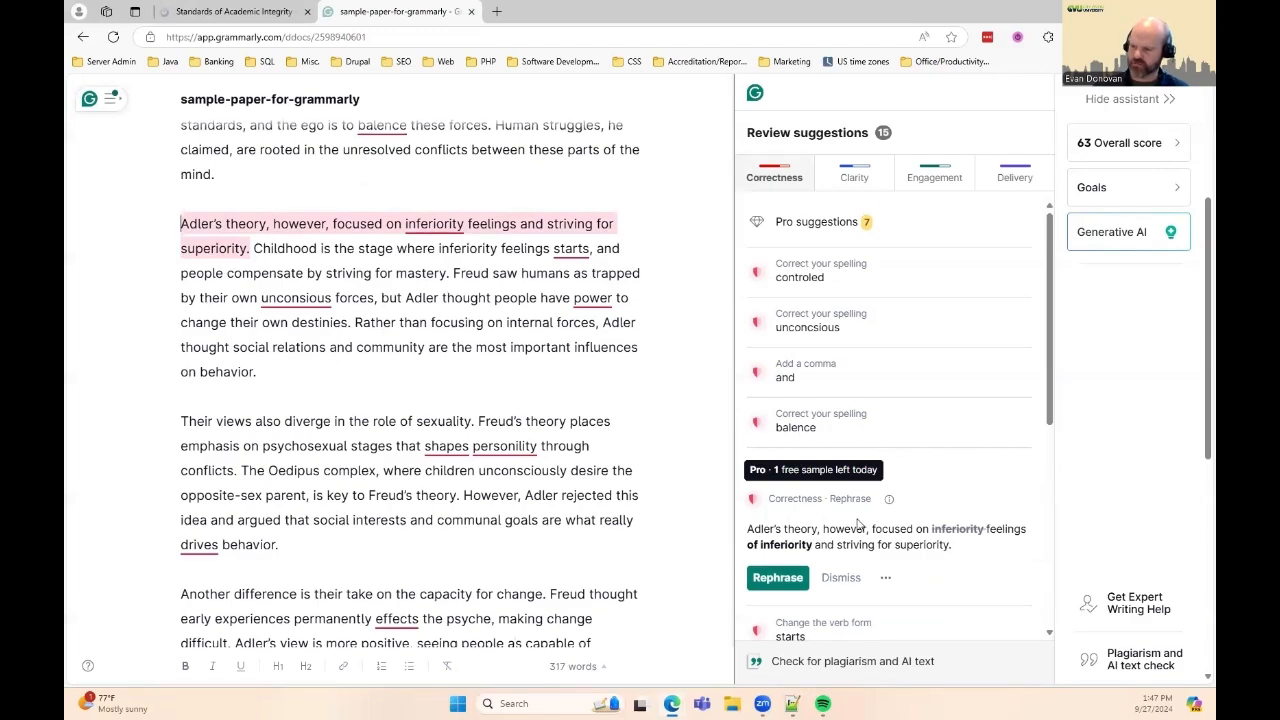
# Accept the verb form correction from "starts" to "start" after "inferiority feelings" in the second body paragraph.
pyautogui.scroll(-2, 930, 515)
pyautogui.scroll(-1, 930, 515)
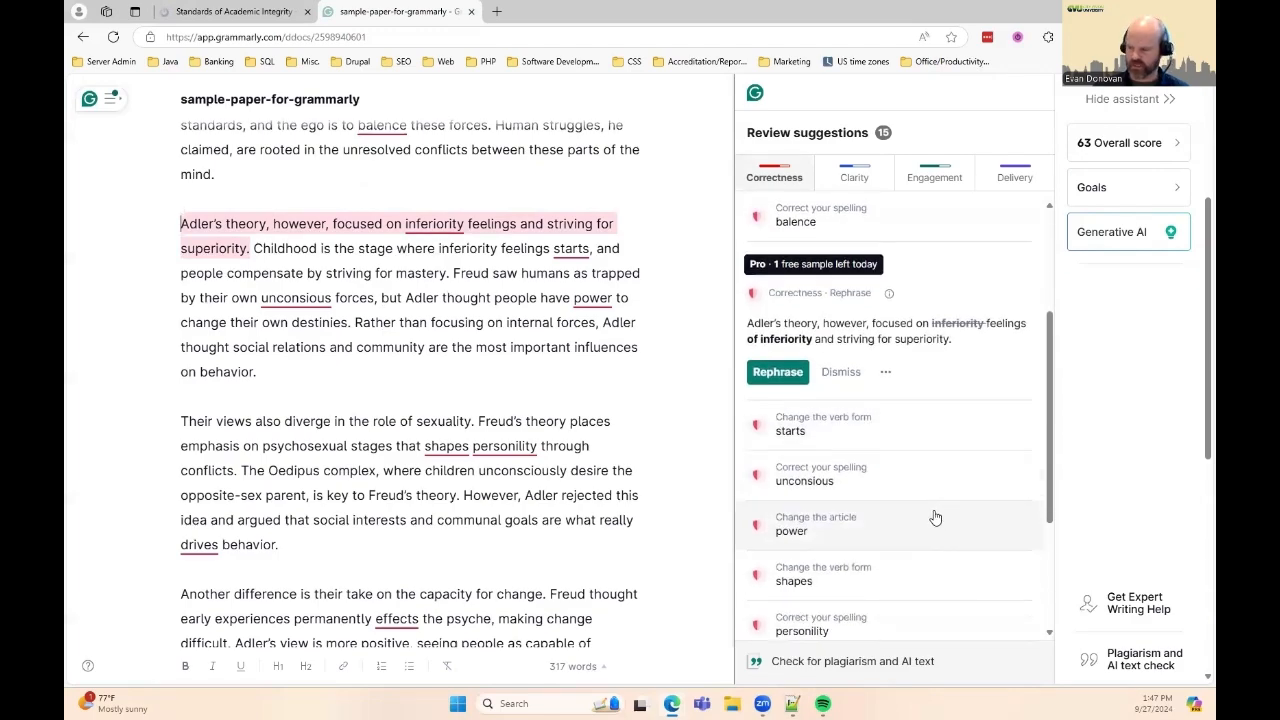
pyautogui.click(876, 439)
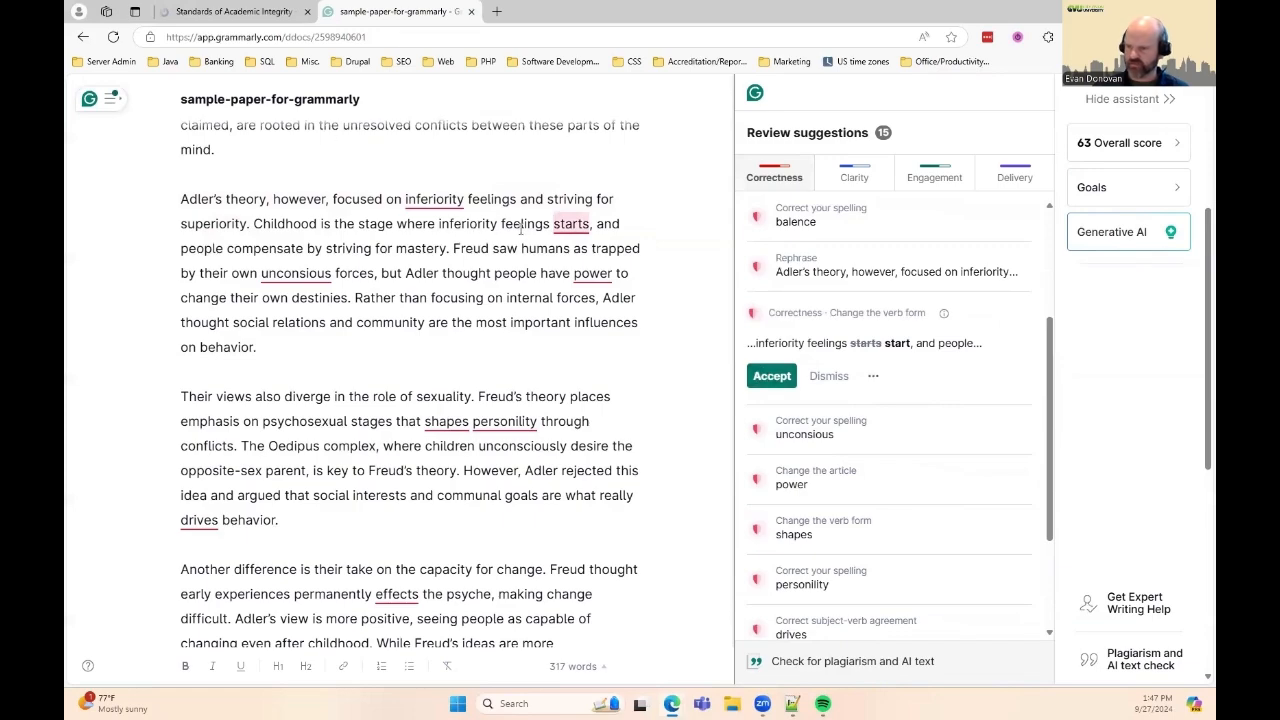
pyautogui.click(772, 376)
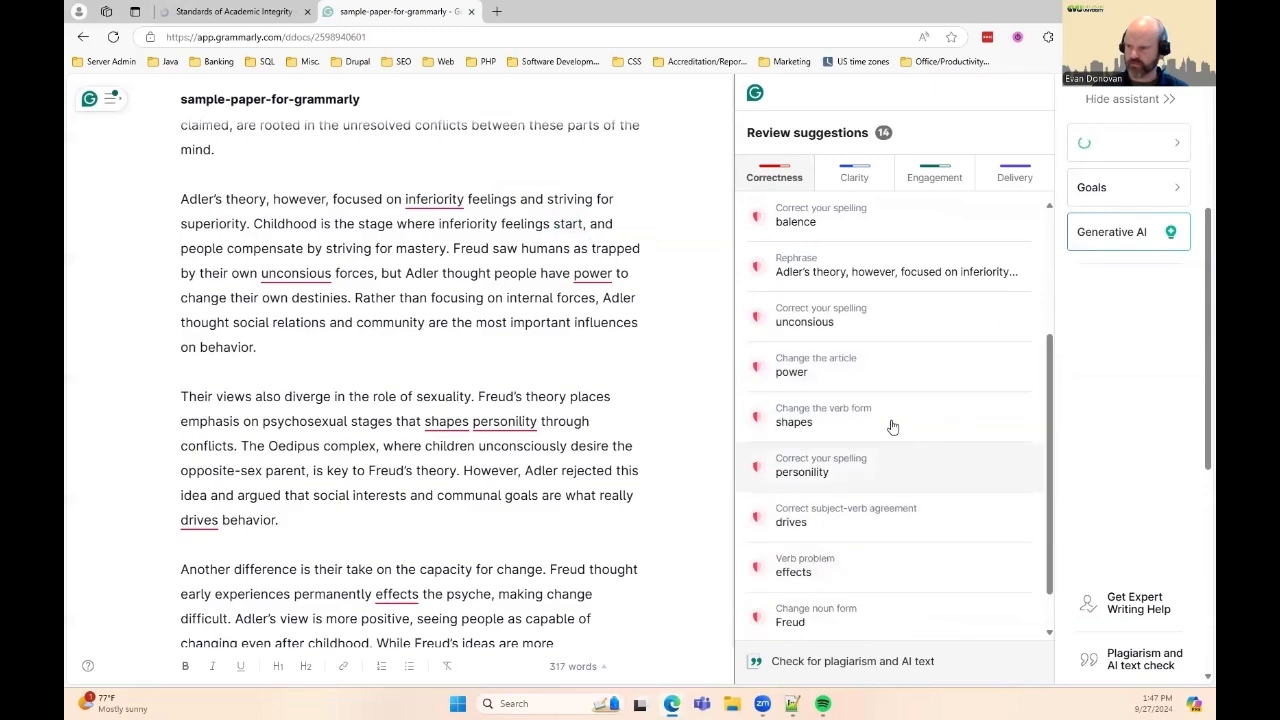
pyautogui.scroll(-1, 893, 440)
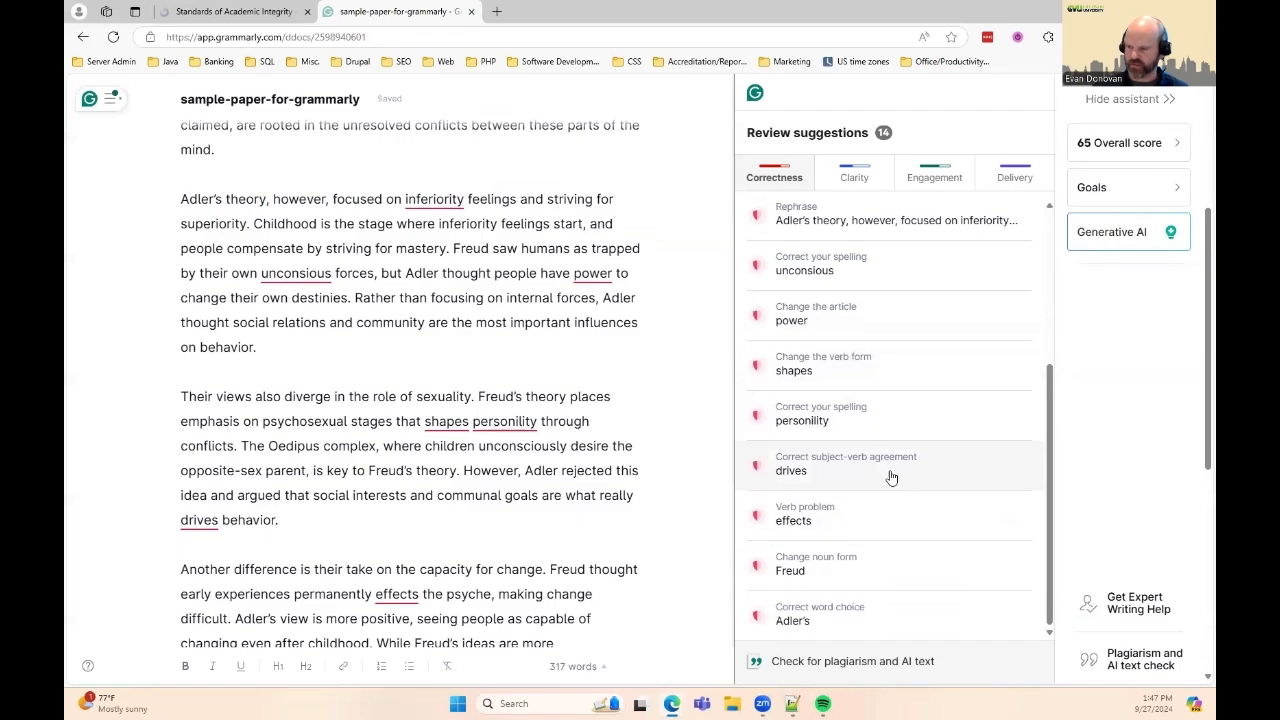
# Accept the correctness suggestions changing "drives" to "drive" and "shapes" to "shape" in the paragraph on sexuality.
pyautogui.click(860, 473)
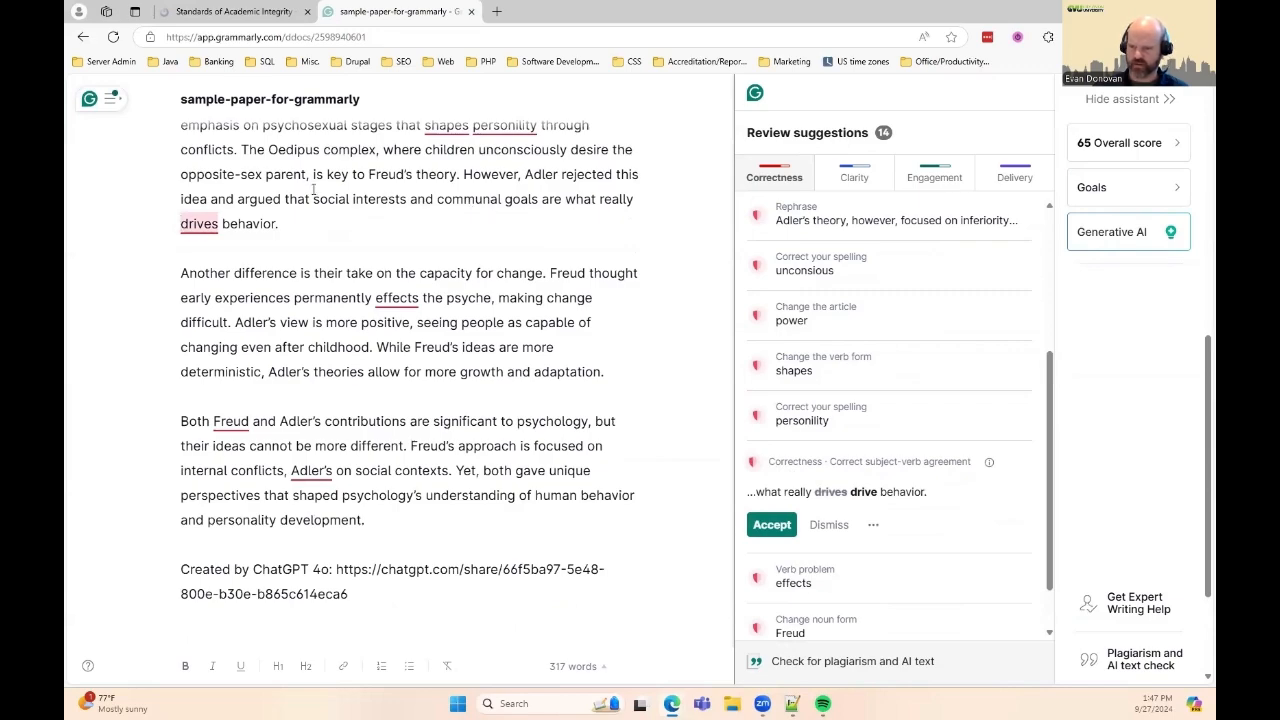
pyautogui.click(770, 528)
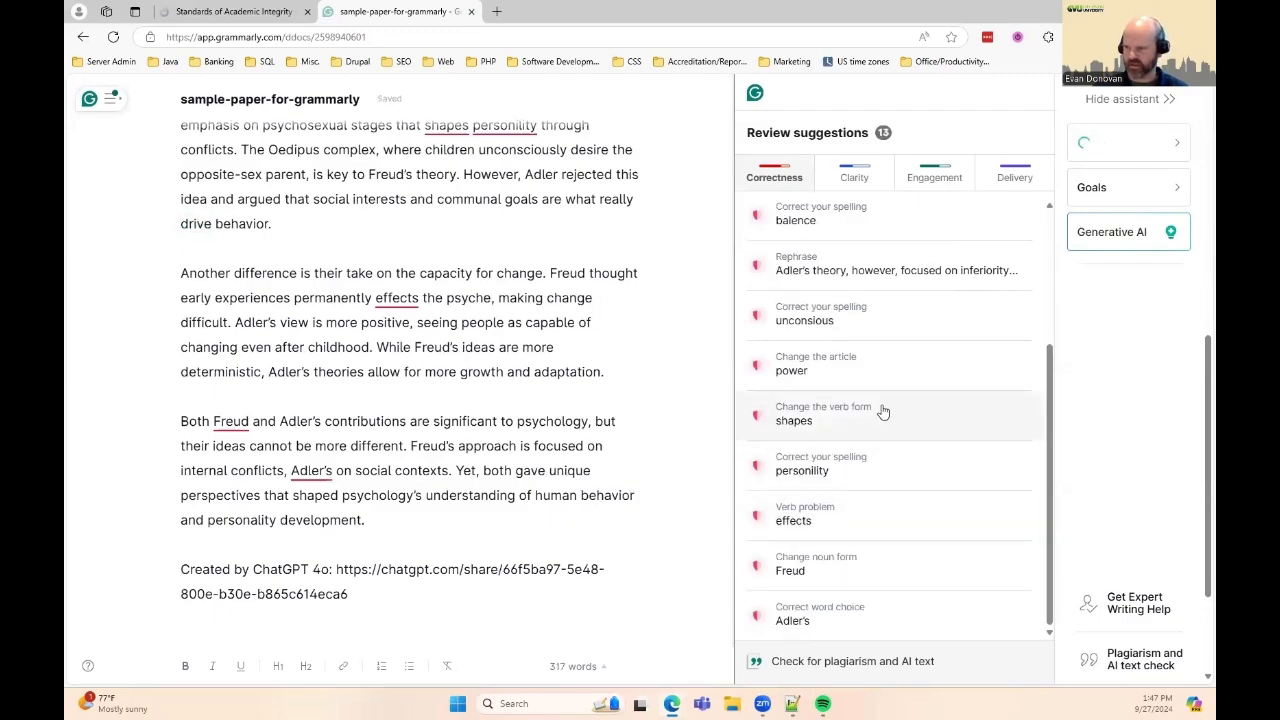
pyautogui.click(855, 428)
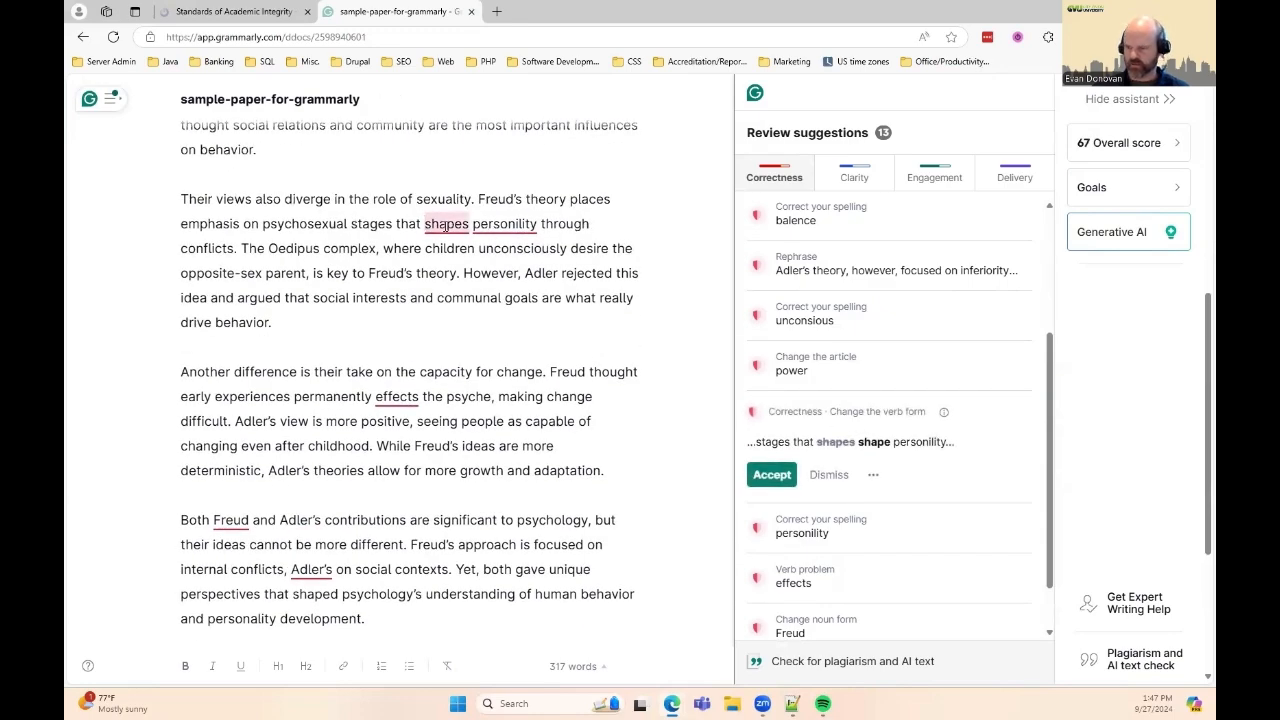
pyautogui.click(780, 480)
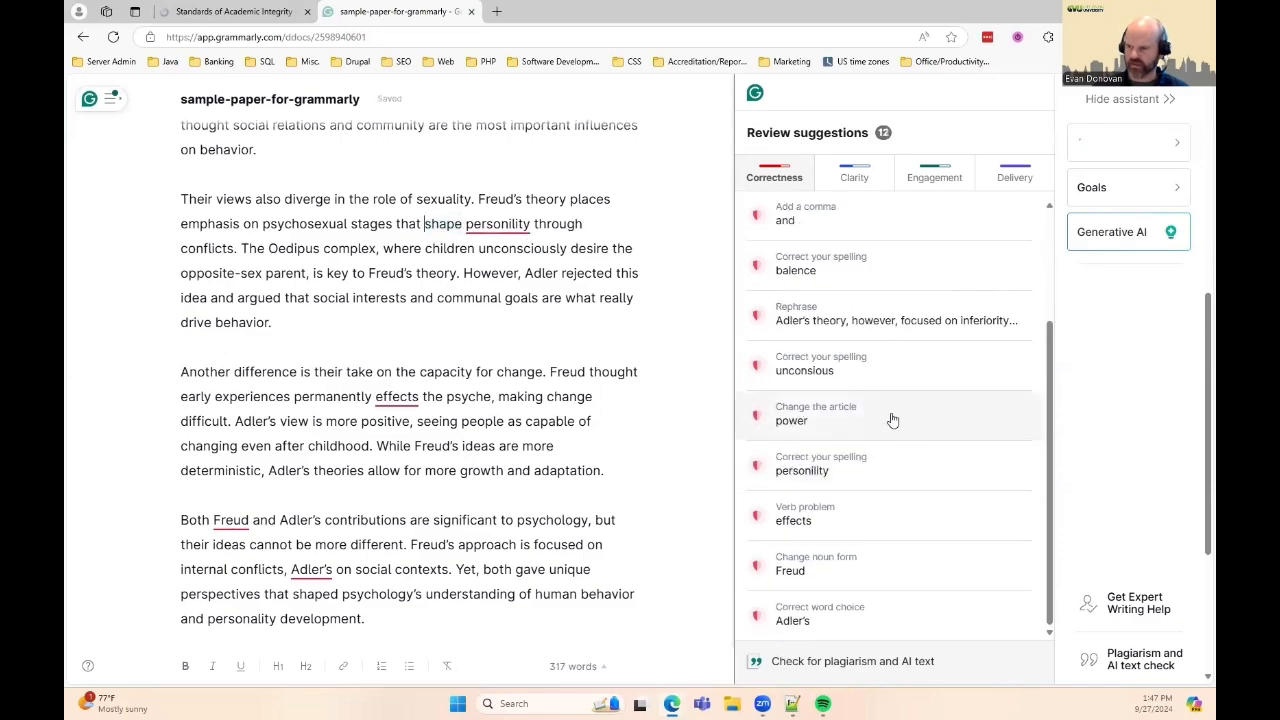
# Accept the verb correction from "effects" to "affect" before "the psyche", and open the noun form suggestion for "Freud".
pyautogui.click(811, 514)
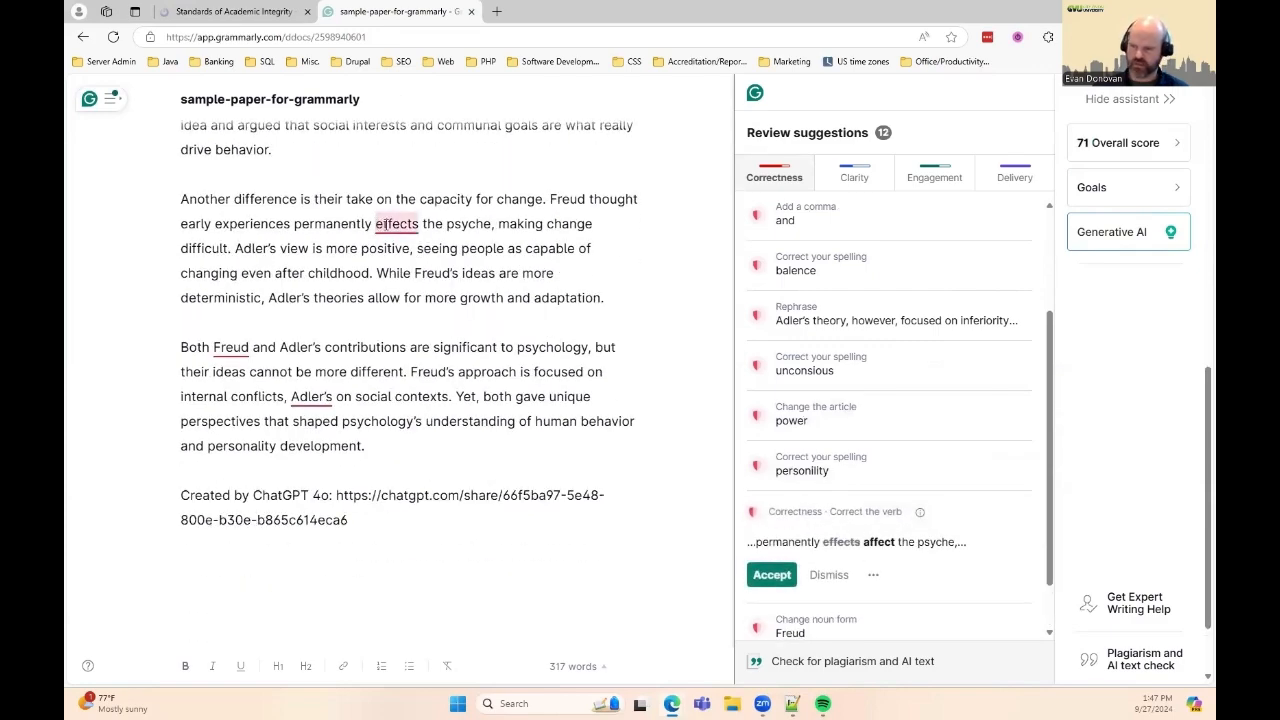
pyautogui.click(772, 575)
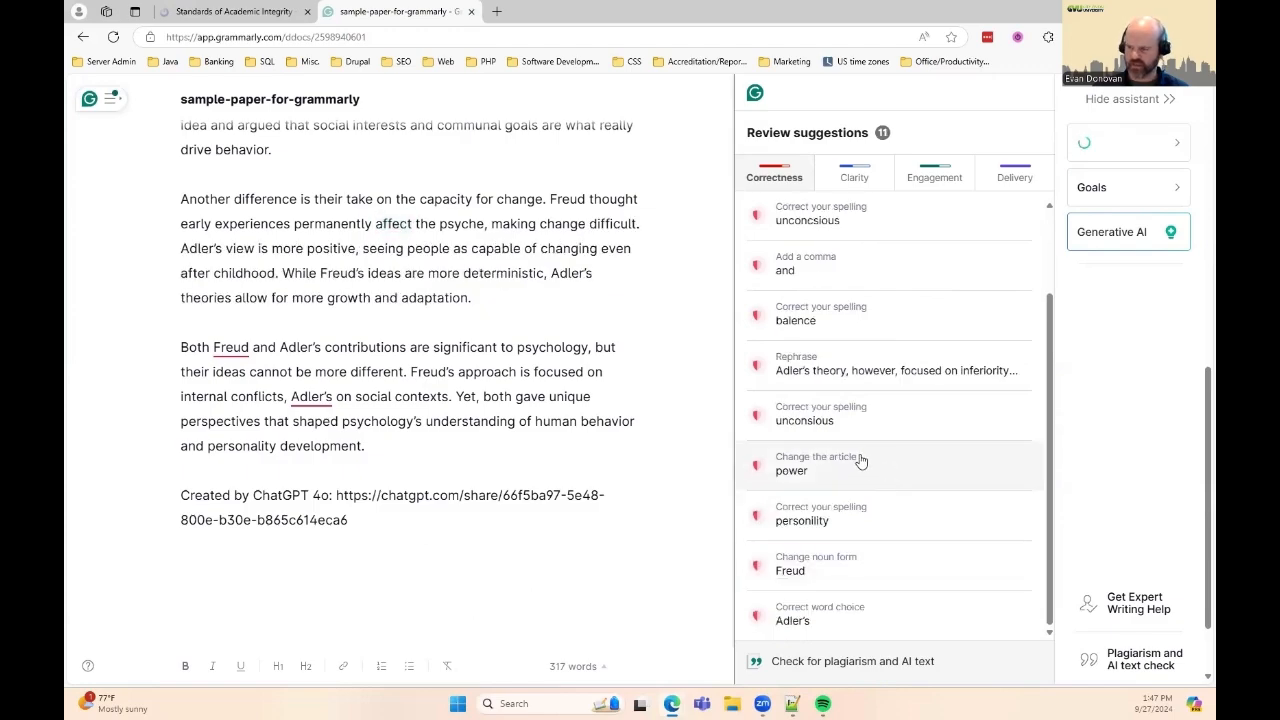
pyautogui.click(837, 582)
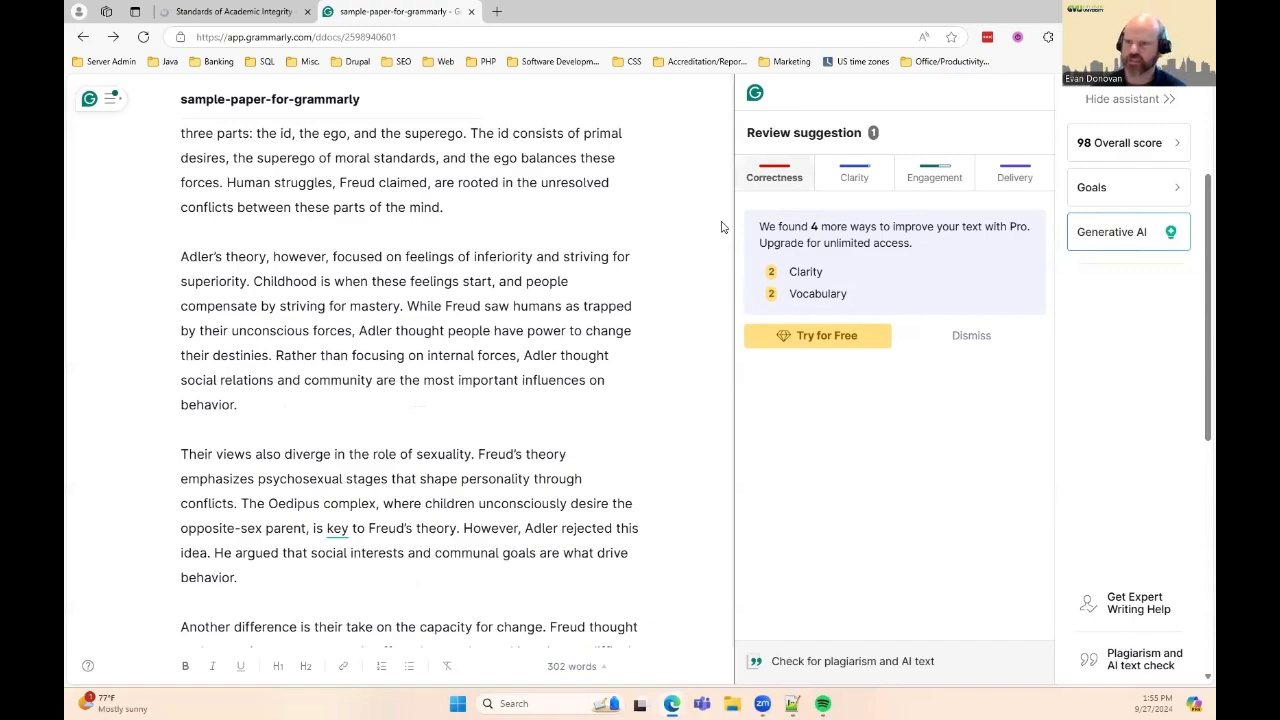
# Switch to the Standards of Academic Integrity page, highlight each of the three allowed uses of Grammarly in turn, and return to the sample paper.
pyautogui.click(282, 11)
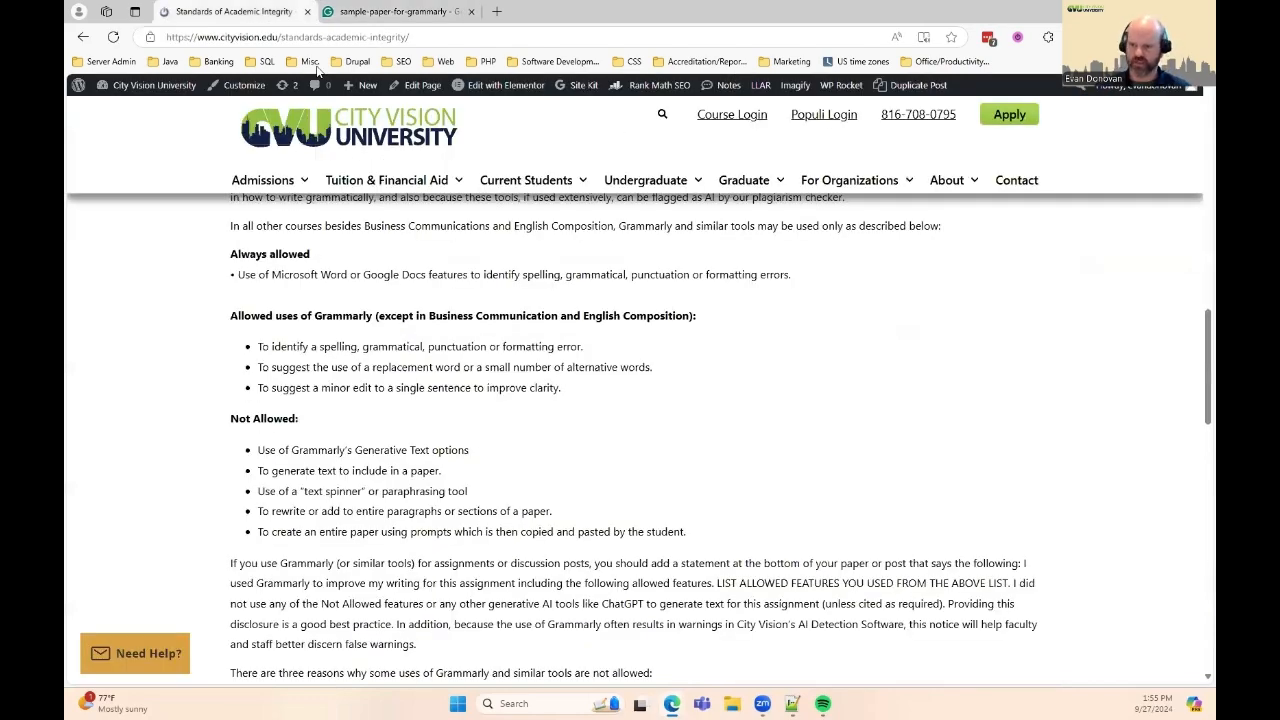
pyautogui.moveTo(586, 347); pyautogui.dragTo(228, 342)
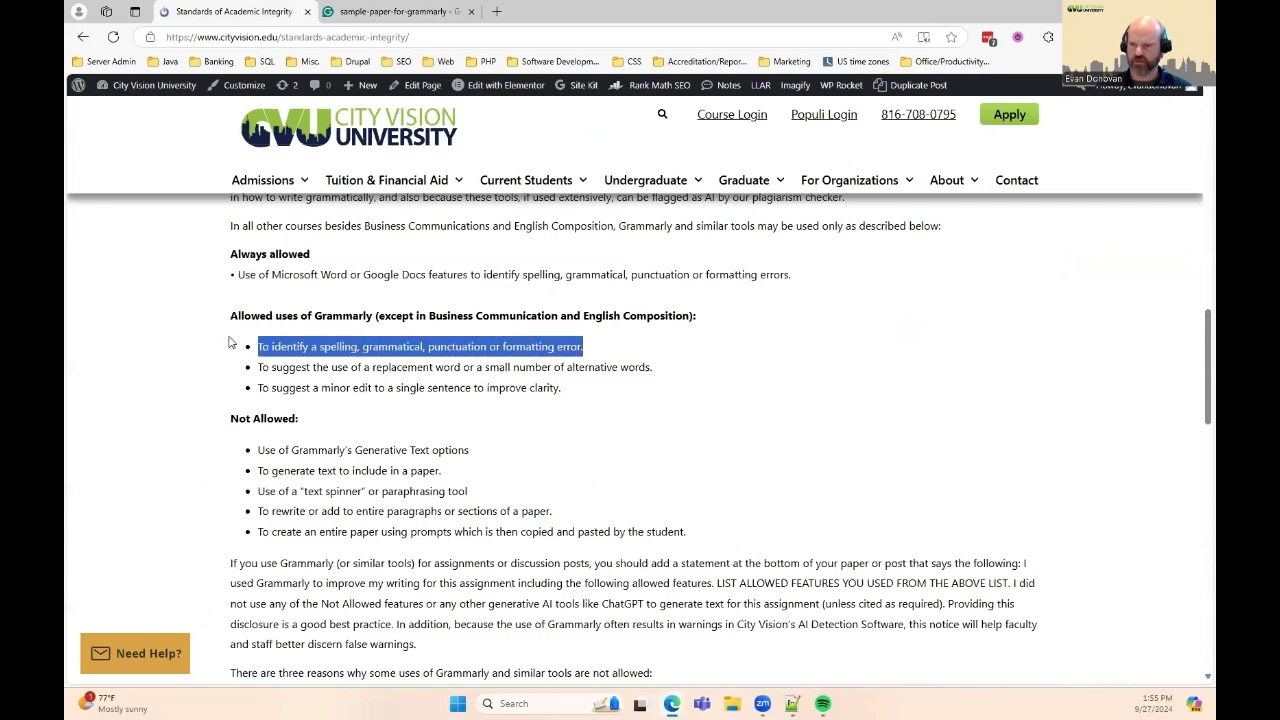
pyautogui.moveTo(729, 378); pyautogui.dragTo(247, 370)
pyautogui.moveTo(565, 395); pyautogui.dragTo(258, 400)
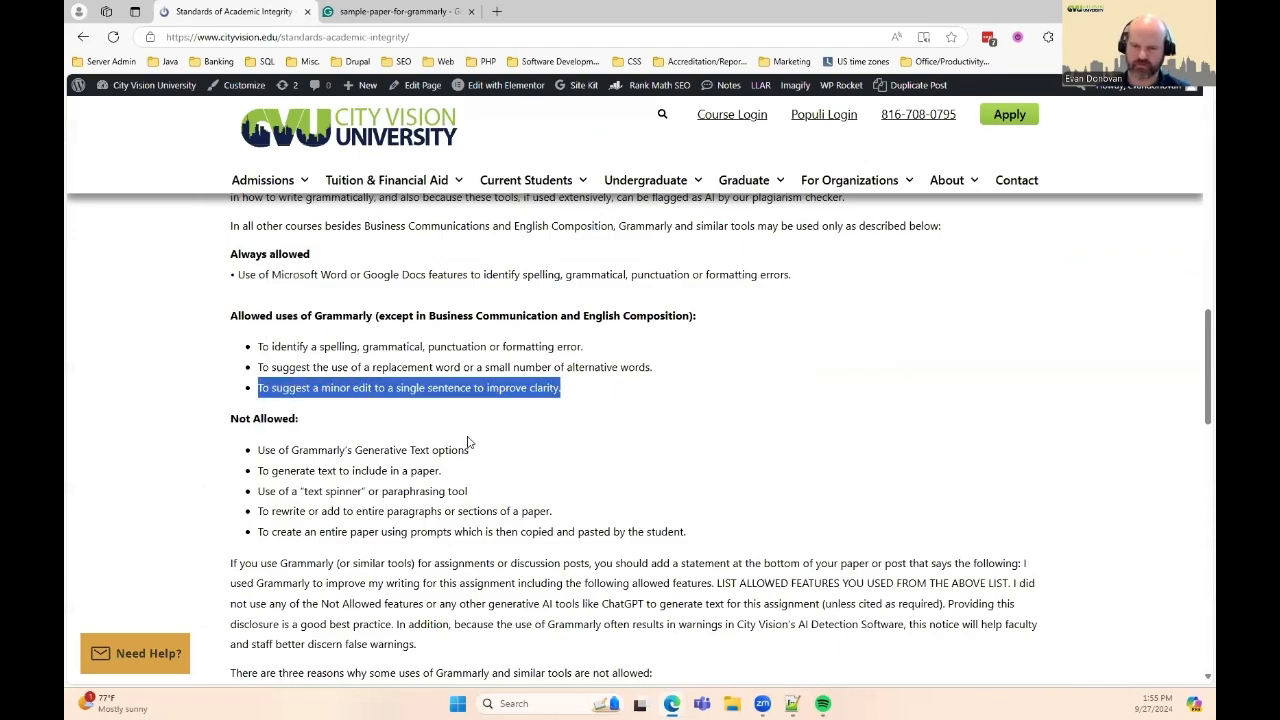
pyautogui.click(392, 7)
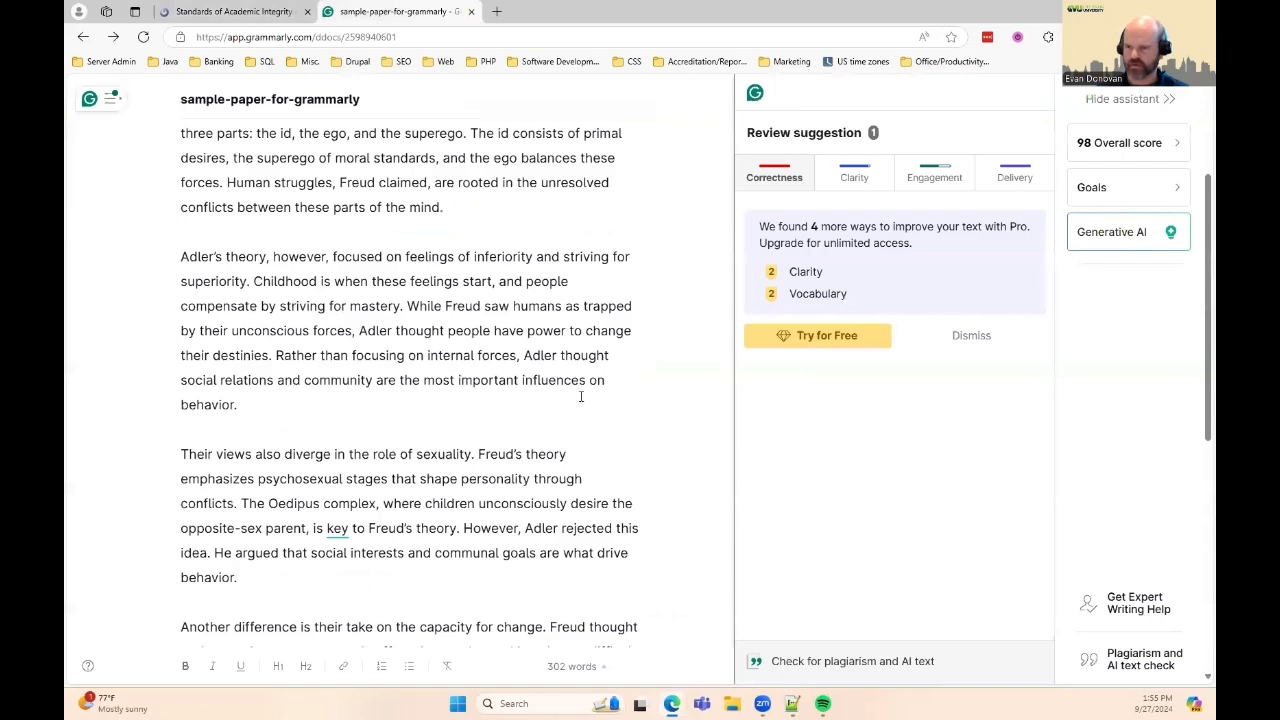